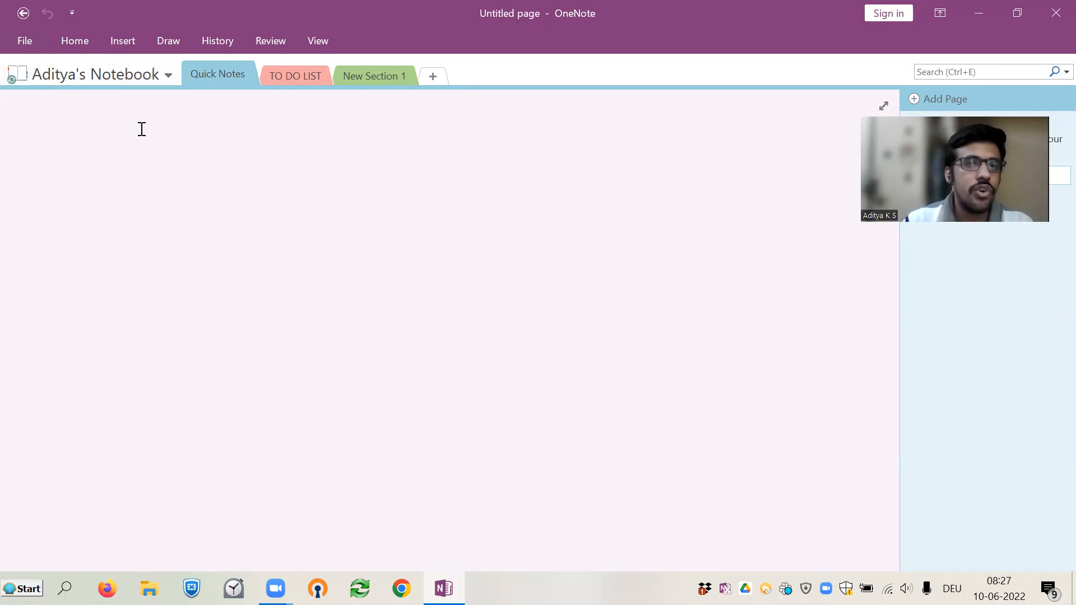
{"action": "left_click", "coordinate": [166, 75]}
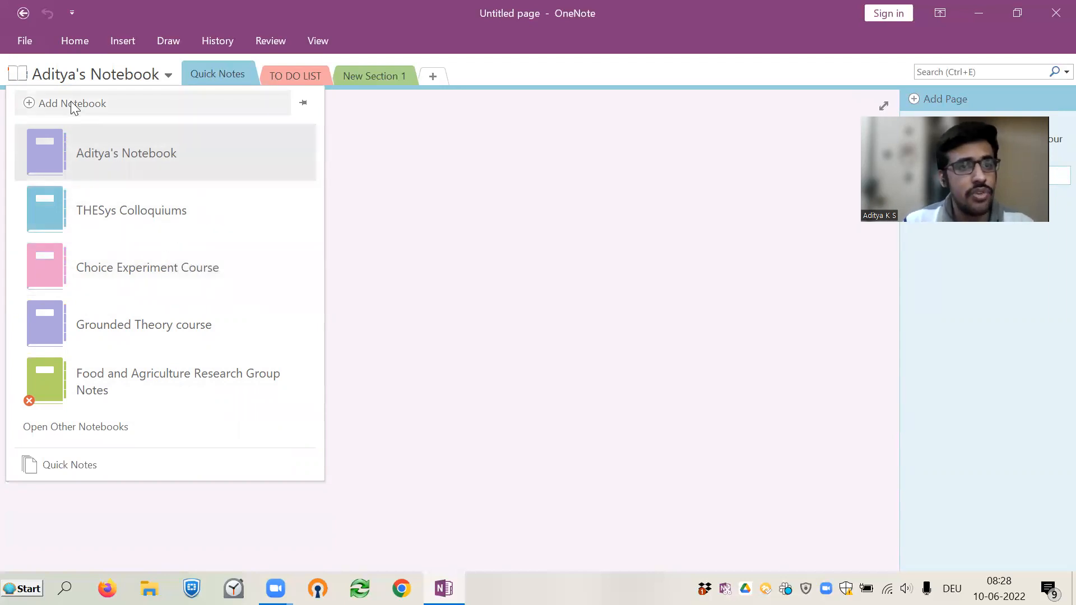
{"action": "left_click", "coordinate": [99, 109]}
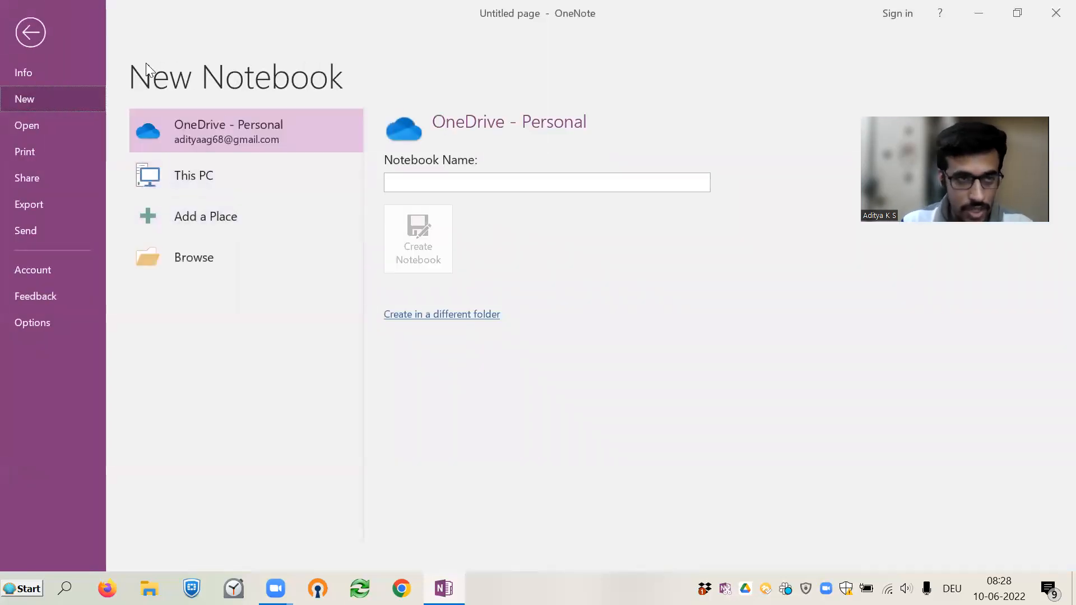
{"action": "left_click", "coordinate": [30, 33]}
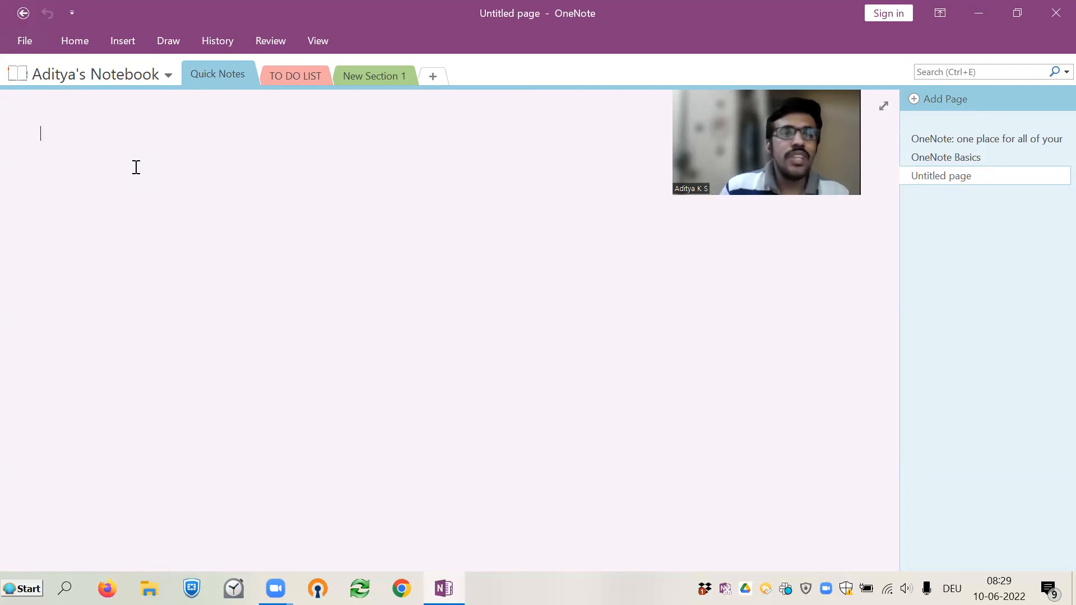
Step: Open the New Section 1 section and add a new page to it
{"action": "left_click", "coordinate": [298, 76]}
{"action": "left_click", "coordinate": [345, 77]}
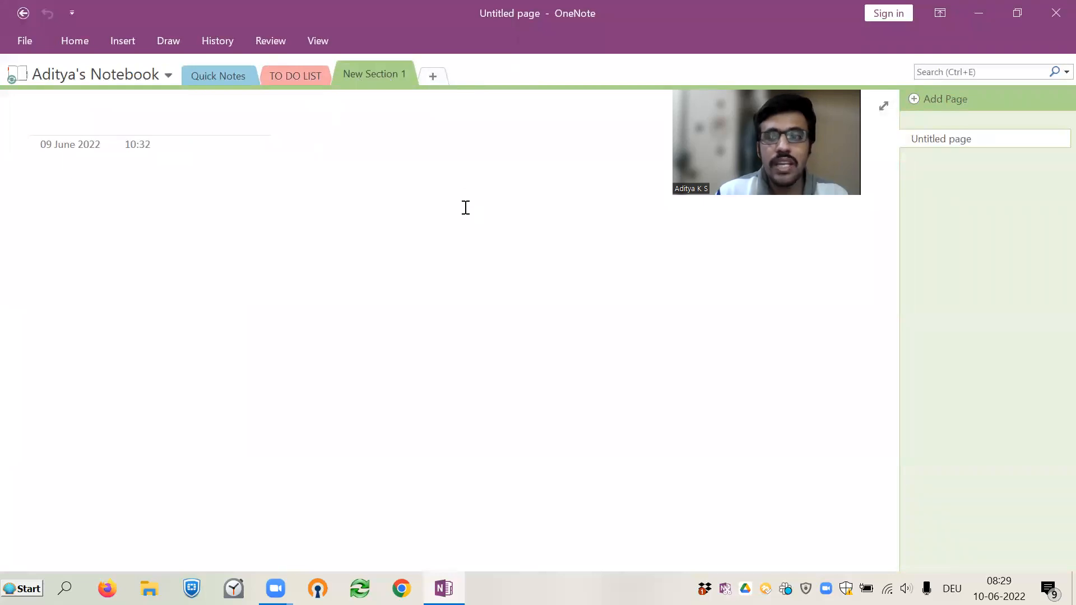
{"action": "left_click", "coordinate": [928, 98]}
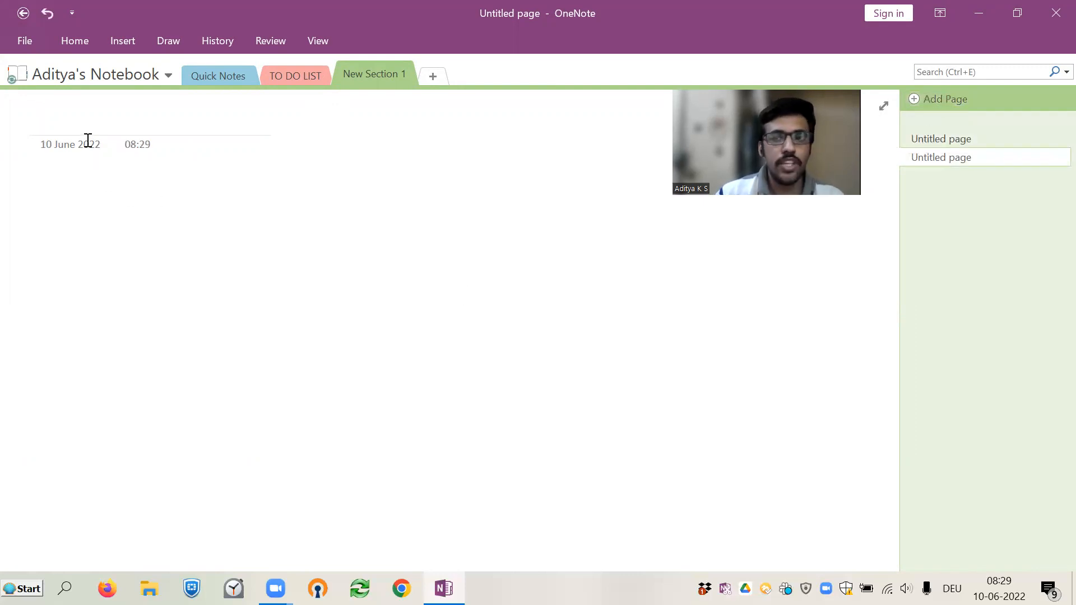
Step: Rename the newly added page in New Section 1 as "Introductory video script"
{"action": "right_click", "coordinate": [983, 163]}
{"action": "left_click", "coordinate": [930, 172]}
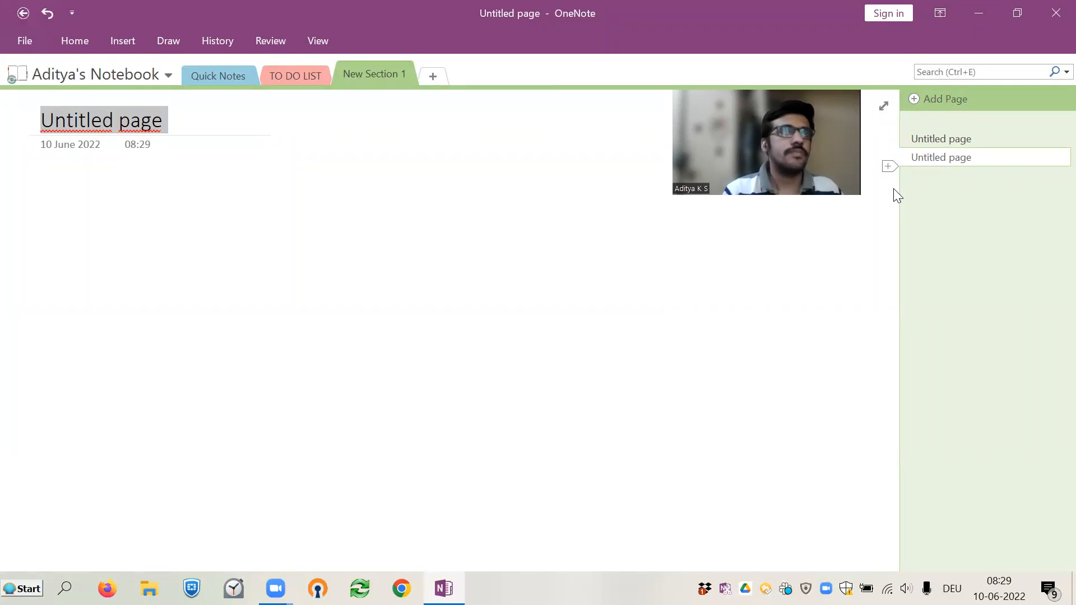
{"action": "type", "text": "Int"}
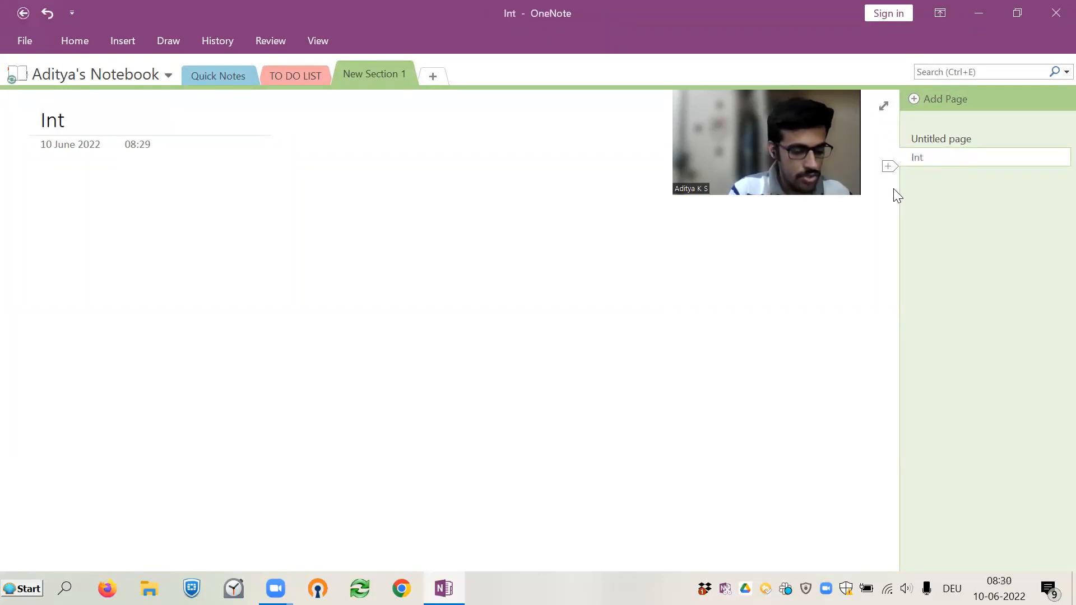
{"action": "type", "text": "roductor"}
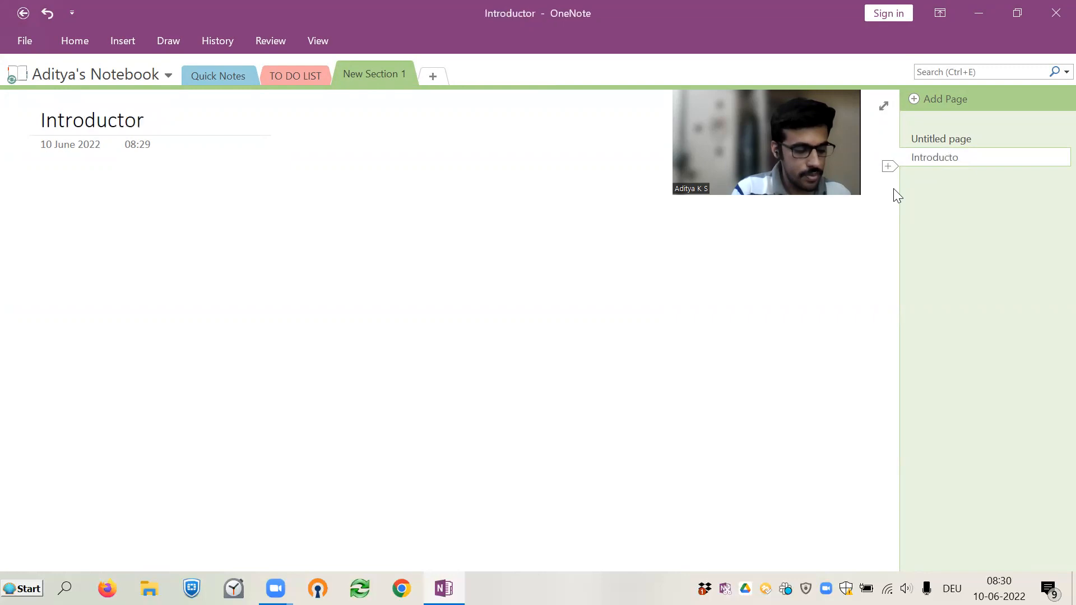
{"action": "type", "text": "y video"}
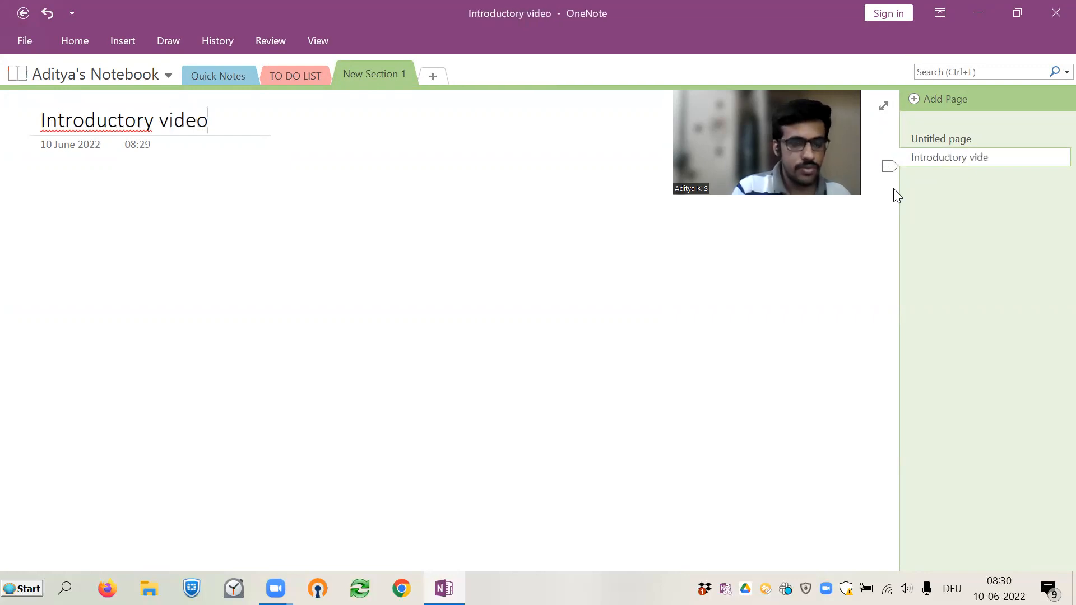
{"action": "type", "text": " scrp"}
{"action": "key", "text": "BackSpace"}
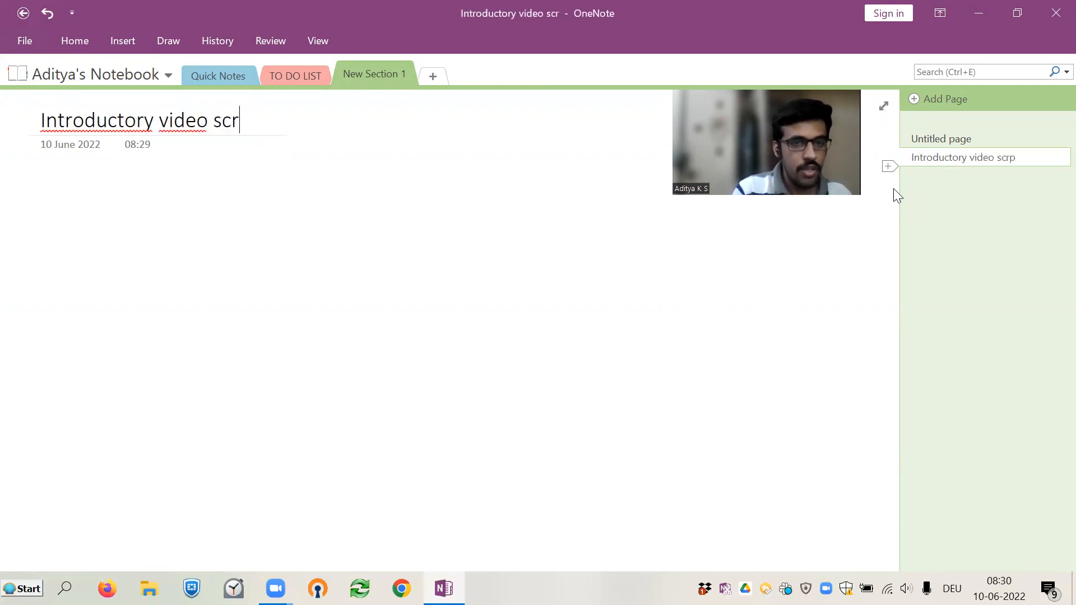
{"action": "type", "text": "u"}
{"action": "key", "text": "BackSpace"}
{"action": "type", "text": "ipt"}
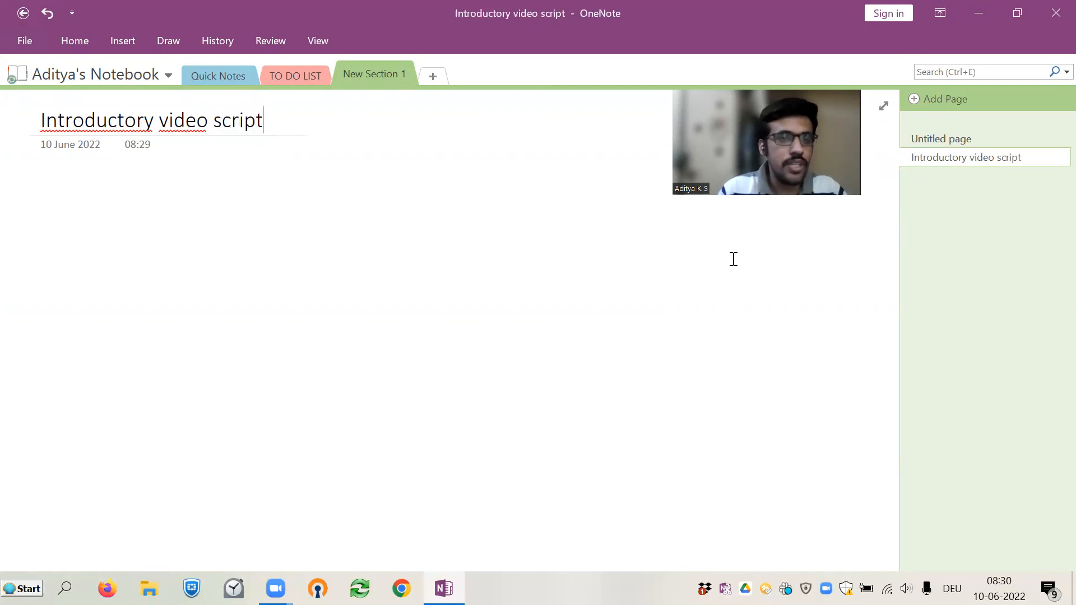
{"action": "key", "text": "Return"}
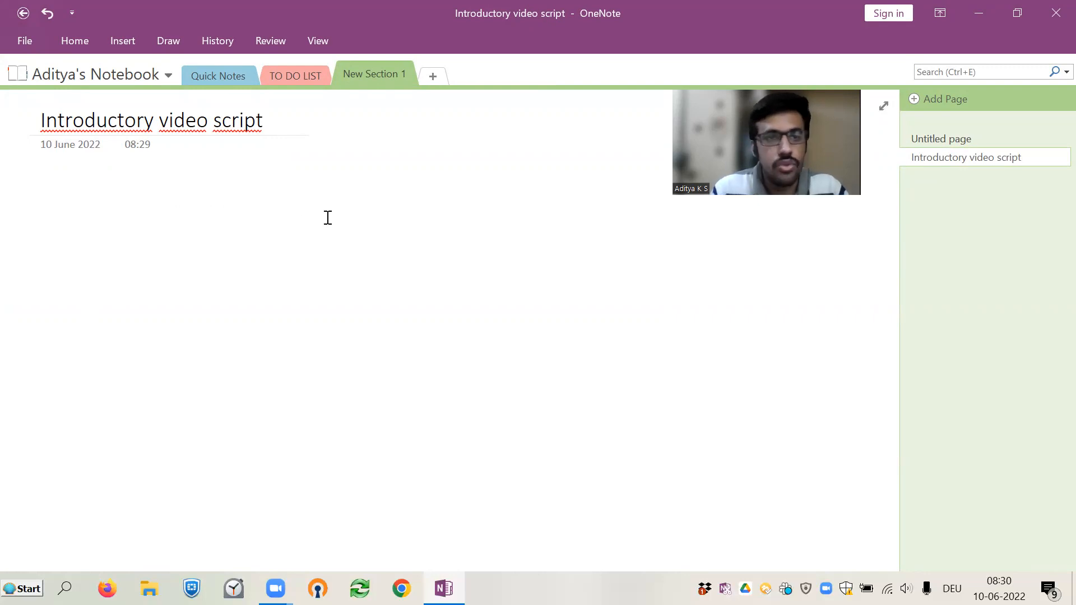
{"action": "left_click", "coordinate": [76, 44]}
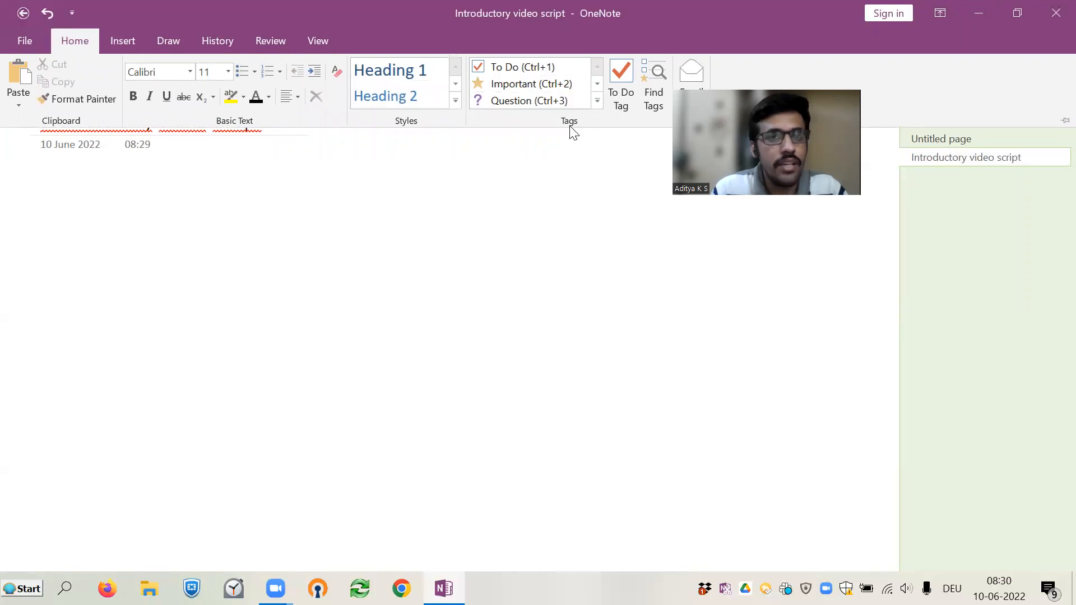
{"action": "left_click", "coordinate": [51, 192]}
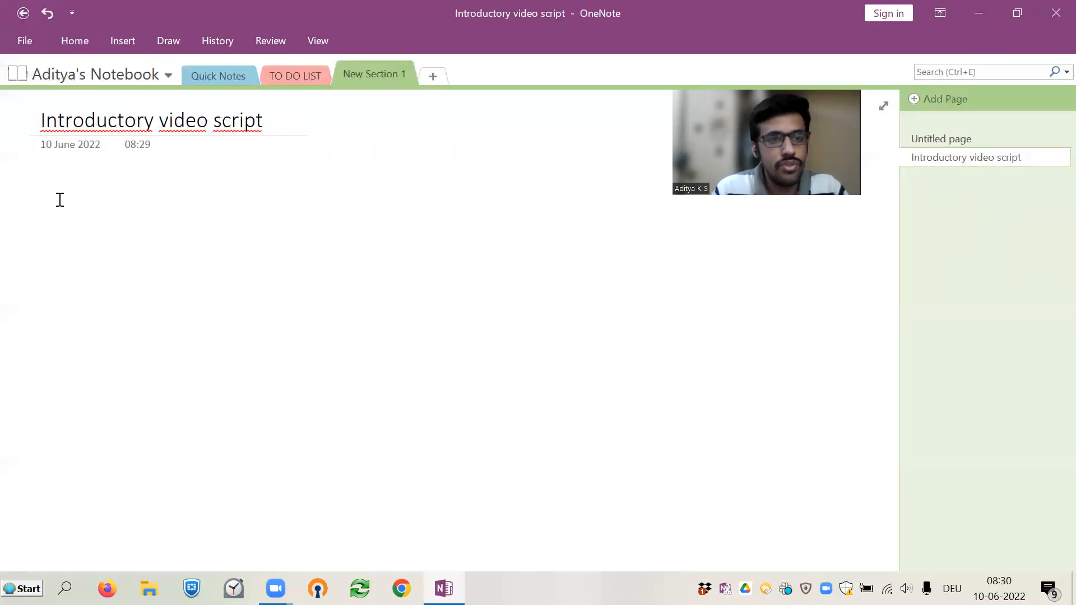
Step: Add a new page to the TO DO LIST section and title it "10th June 2022"
{"action": "left_click", "coordinate": [286, 84]}
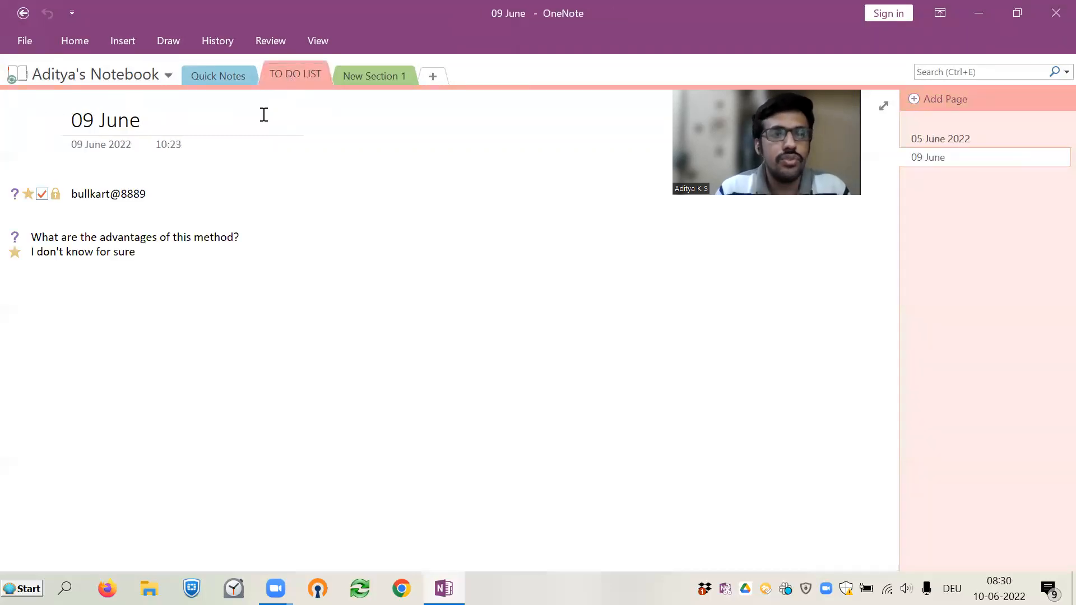
{"action": "left_click", "coordinate": [966, 102]}
{"action": "right_click", "coordinate": [939, 179]}
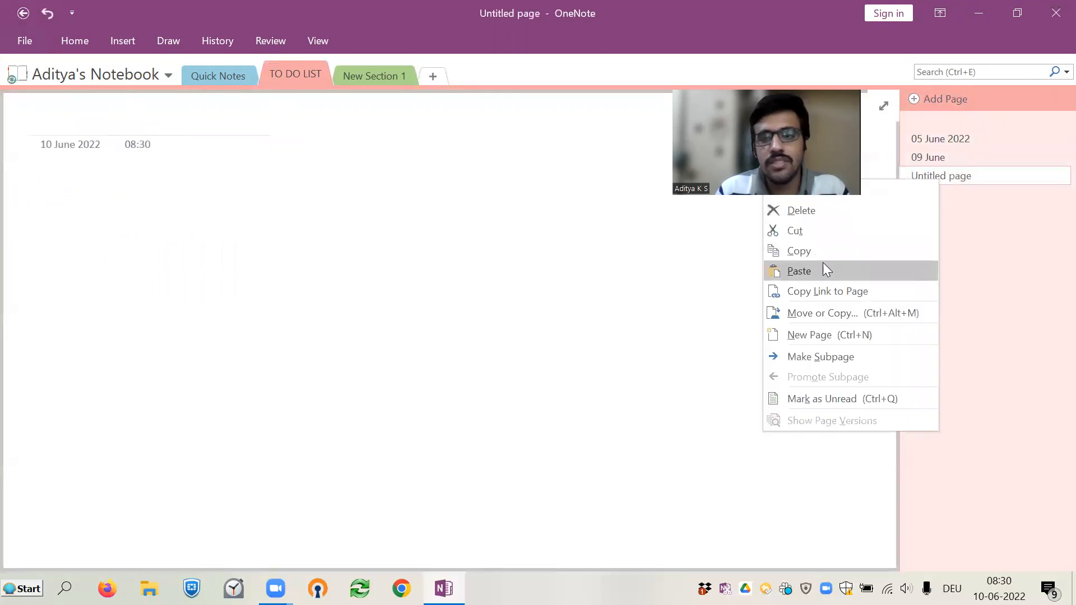
{"action": "left_click", "coordinate": [945, 190]}
{"action": "type", "text": "10"}
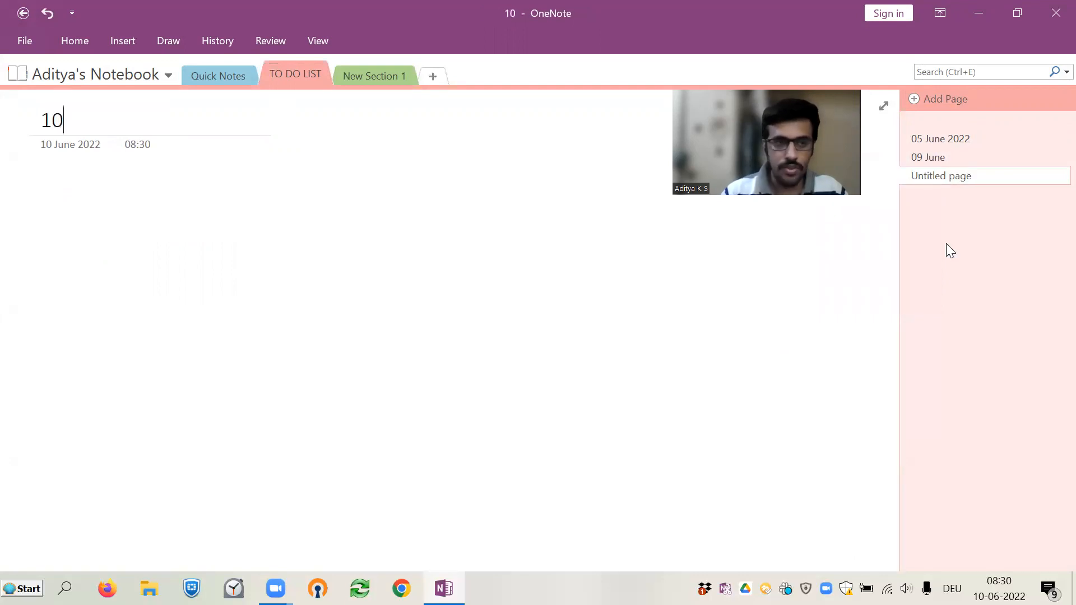
{"action": "type", "text": "th Ju"}
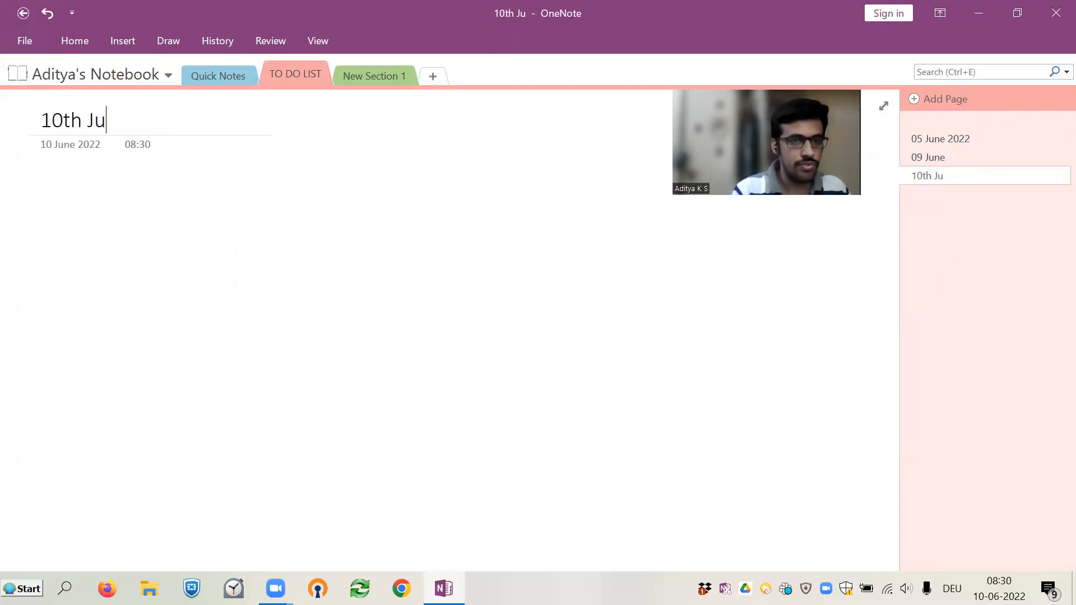
{"action": "type", "text": "ne 2022"}
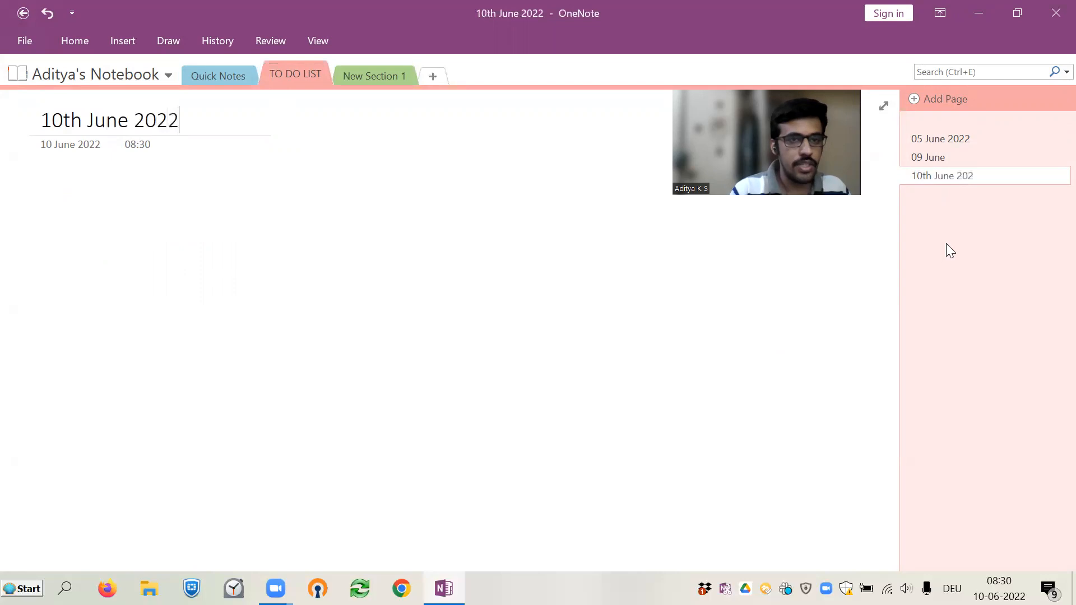
{"action": "key", "text": "Return"}
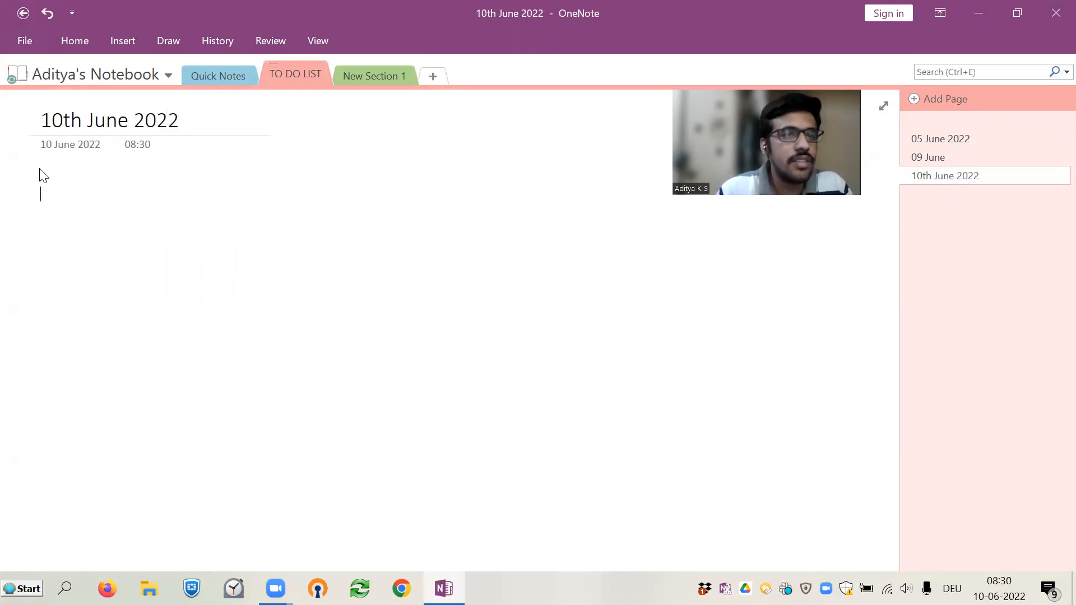
Step: Start a checklist on the 10th June 2022 page with a To Do tagged item reading "Make a video"
{"action": "left_click", "coordinate": [61, 44]}
{"action": "left_click", "coordinate": [557, 78]}
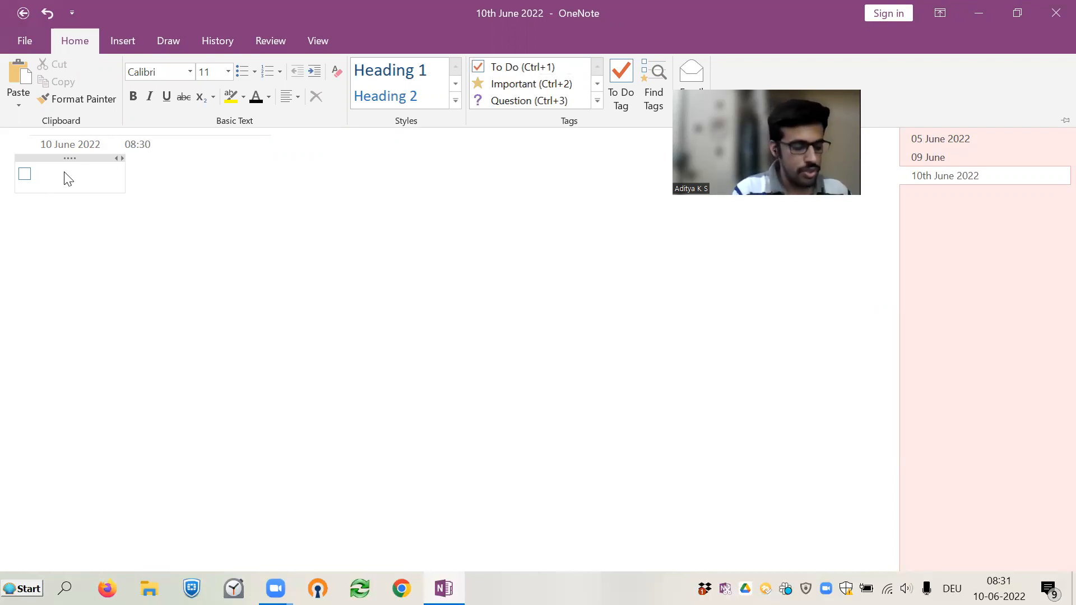
{"action": "type", "text": "S"}
{"action": "type", "text": "Mak"}
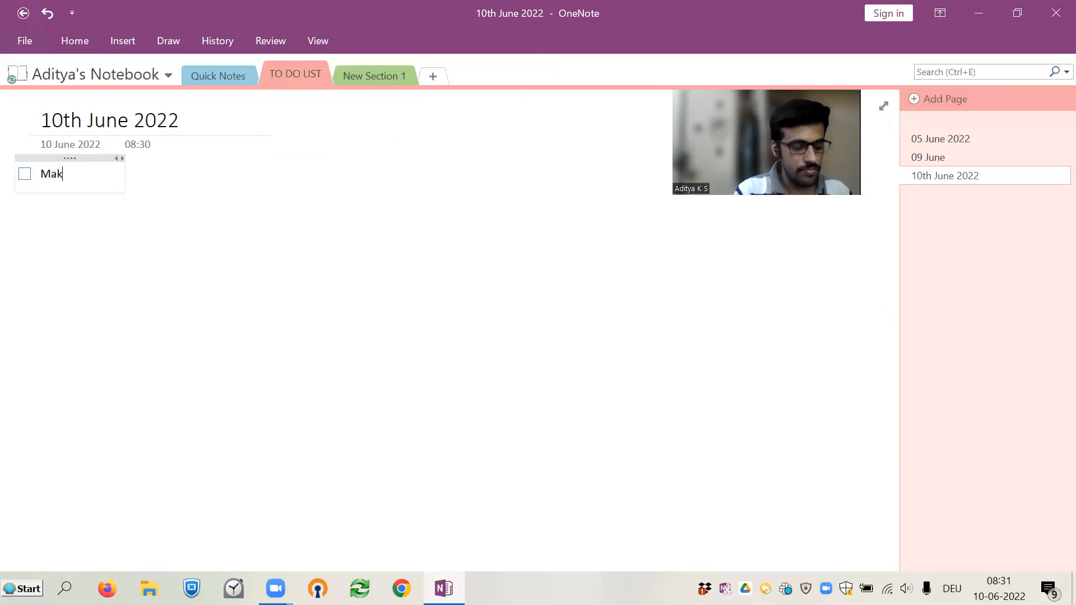
{"action": "type", "text": "e a viedeo"}
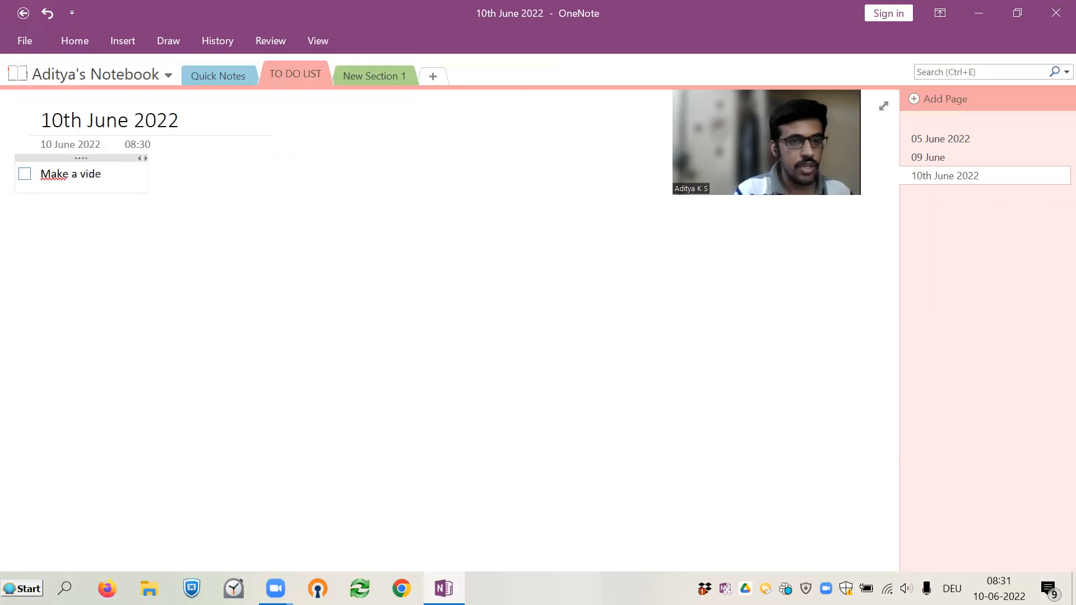
Step: Add the to-do items "Review 3 papers" and "Work on article 2" below "Make a video"
{"action": "key", "text": "Return"}
{"action": "type", "text": "Review"}
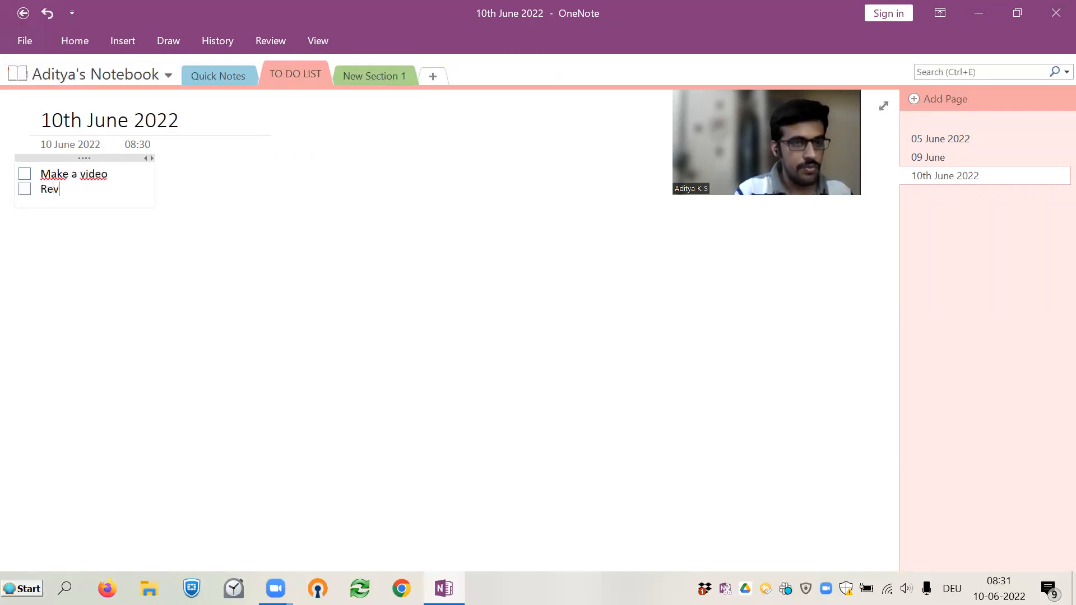
{"action": "key", "text": "BackSpace"}
{"action": "type", "text": "w "}
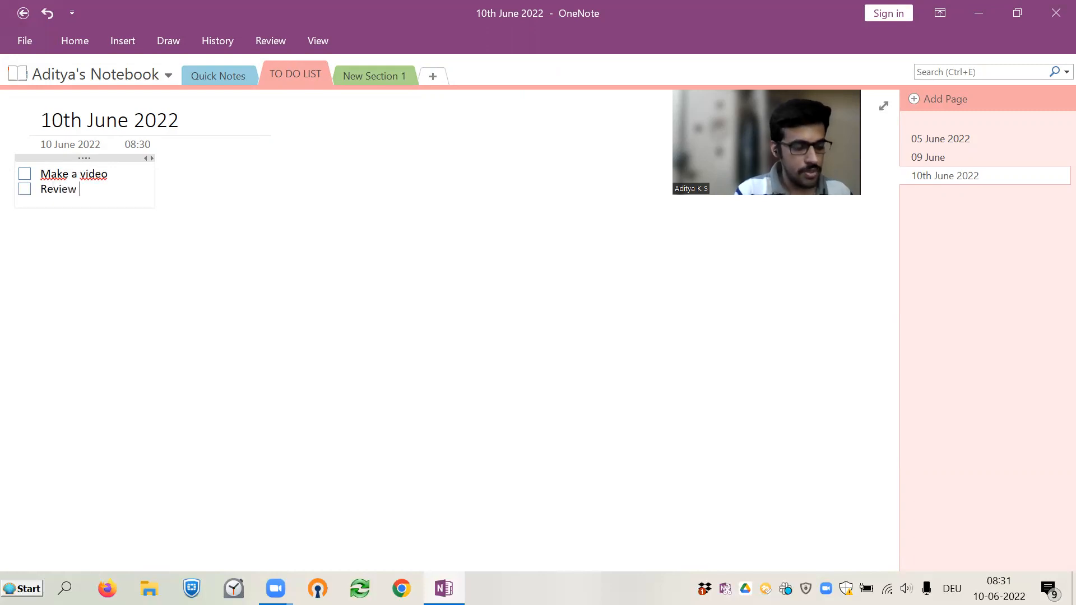
{"action": "type", "text": "3 papers"}
{"action": "key", "text": "Return"}
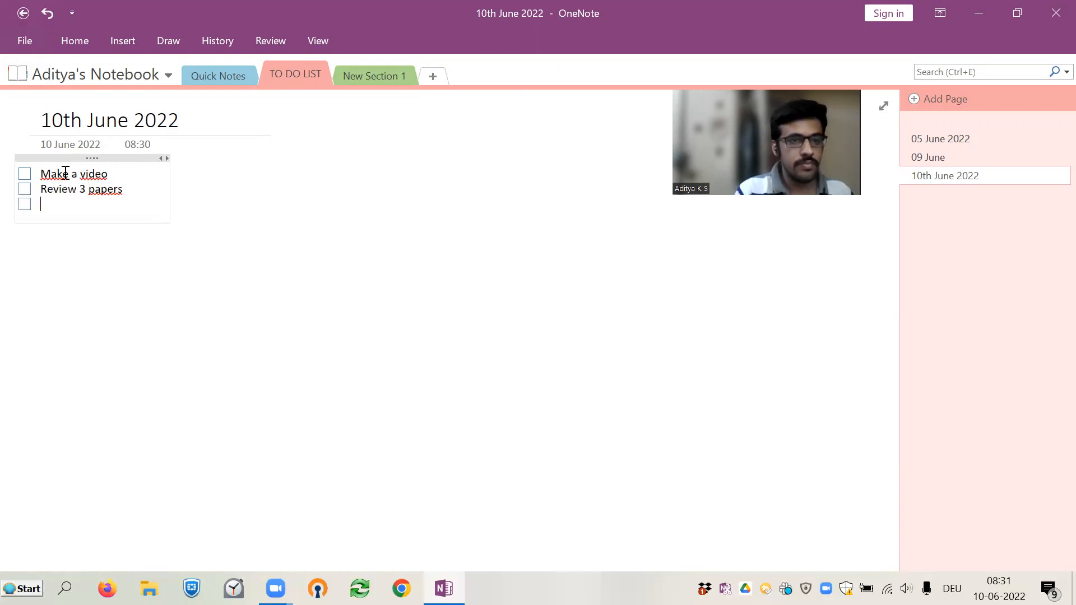
{"action": "type", "text": "Work on article 2"}
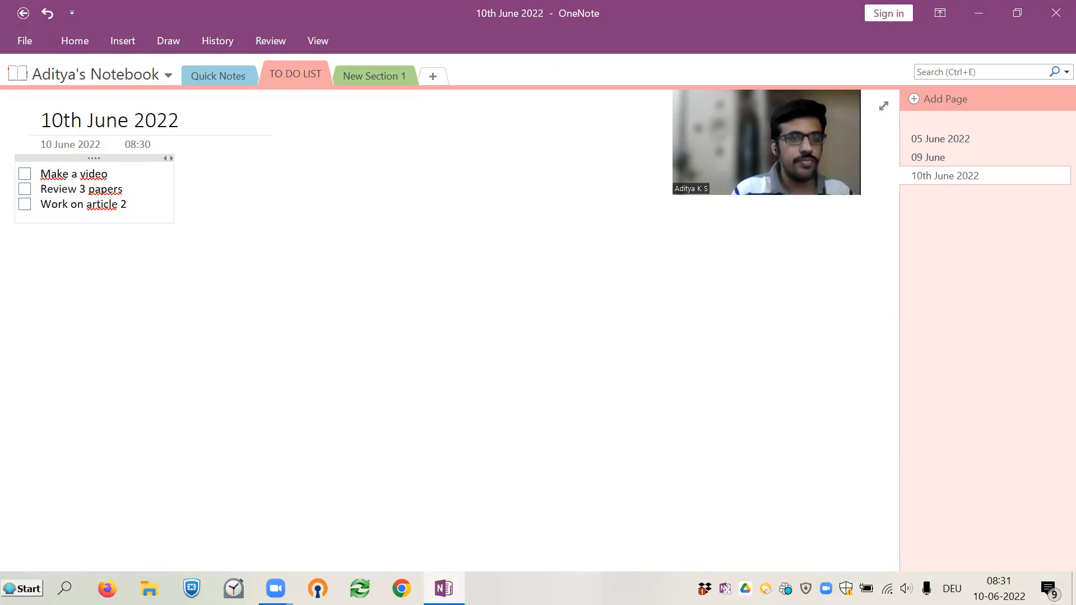
{"action": "left_click", "coordinate": [197, 272]}
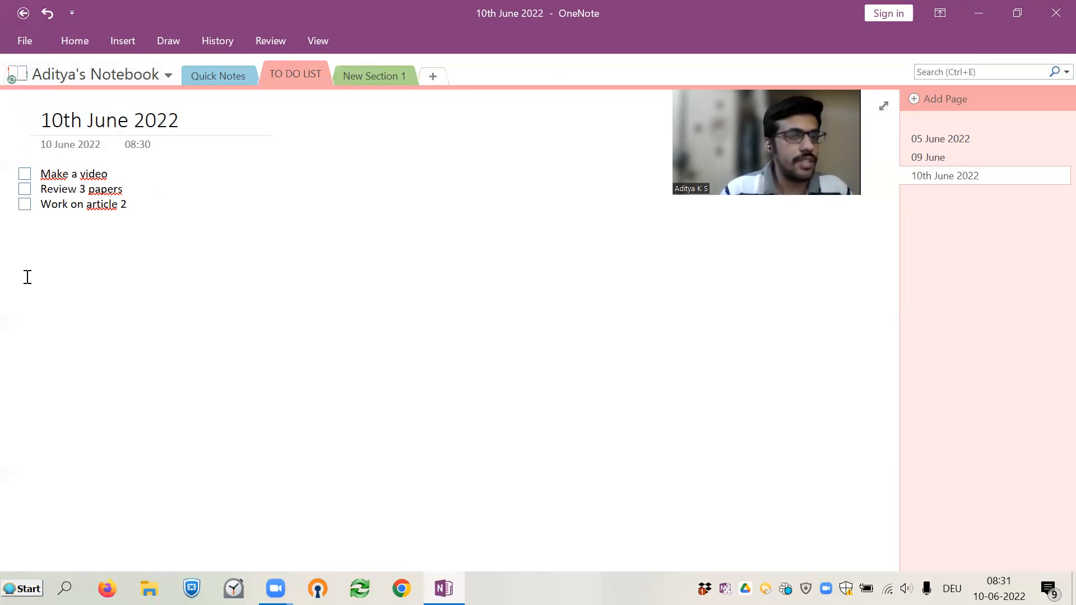
{"action": "left_click", "coordinate": [37, 238]}
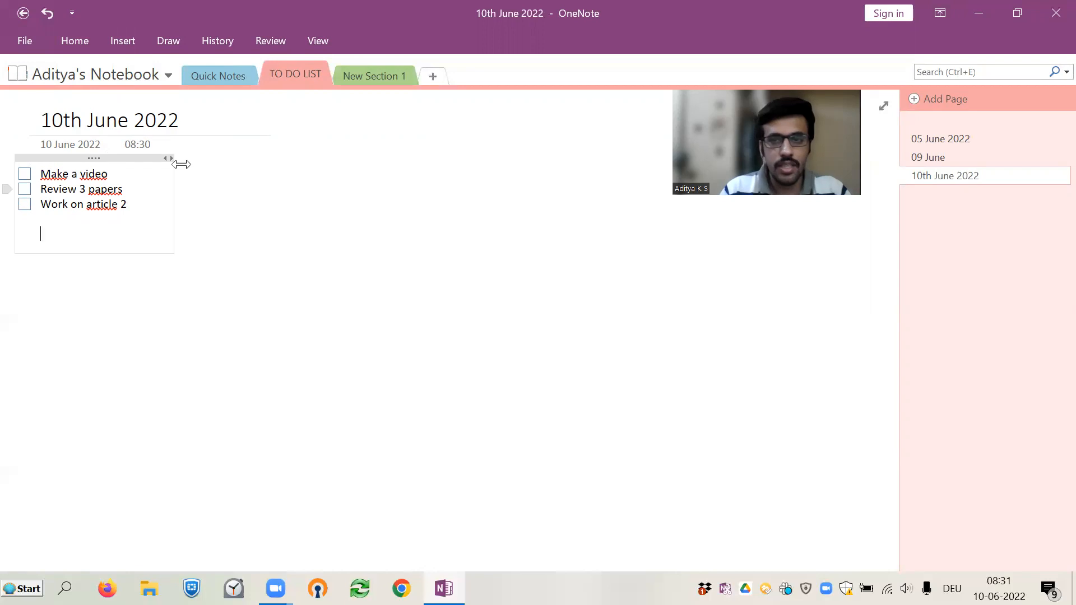
Step: On the Introductory video script page in New Section 1, add a Question-tagged note reading "What is economics"
{"action": "left_click", "coordinate": [397, 77]}
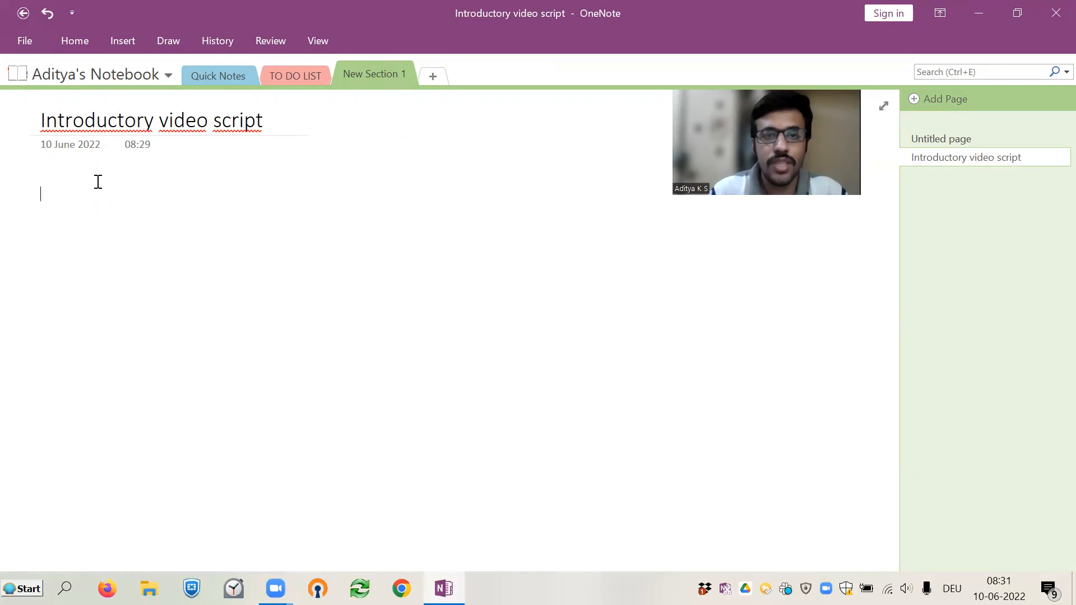
{"action": "left_click", "coordinate": [82, 33]}
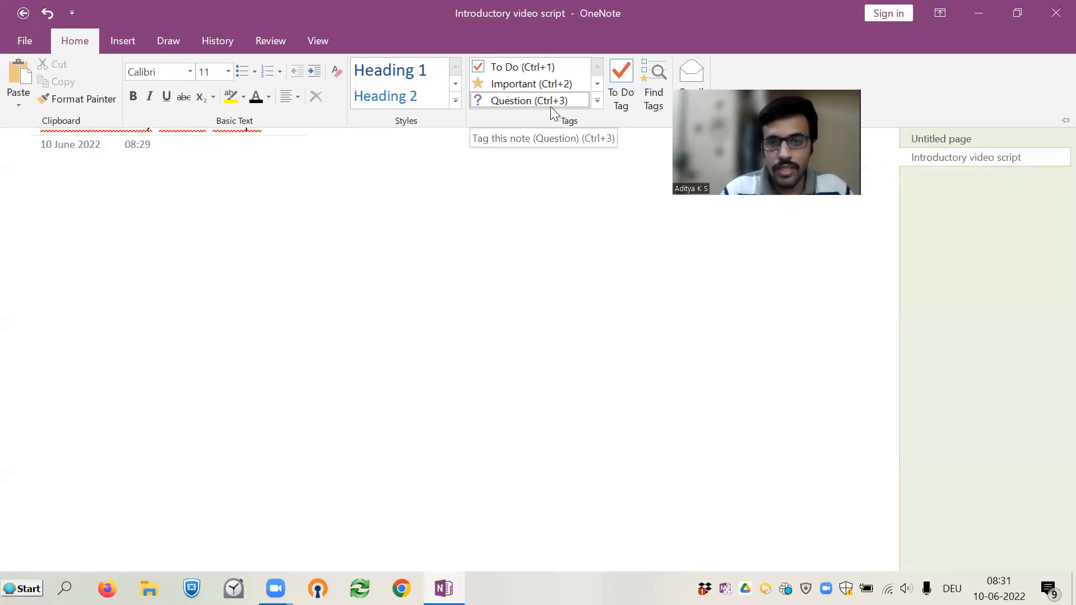
{"action": "left_click", "coordinate": [75, 193]}
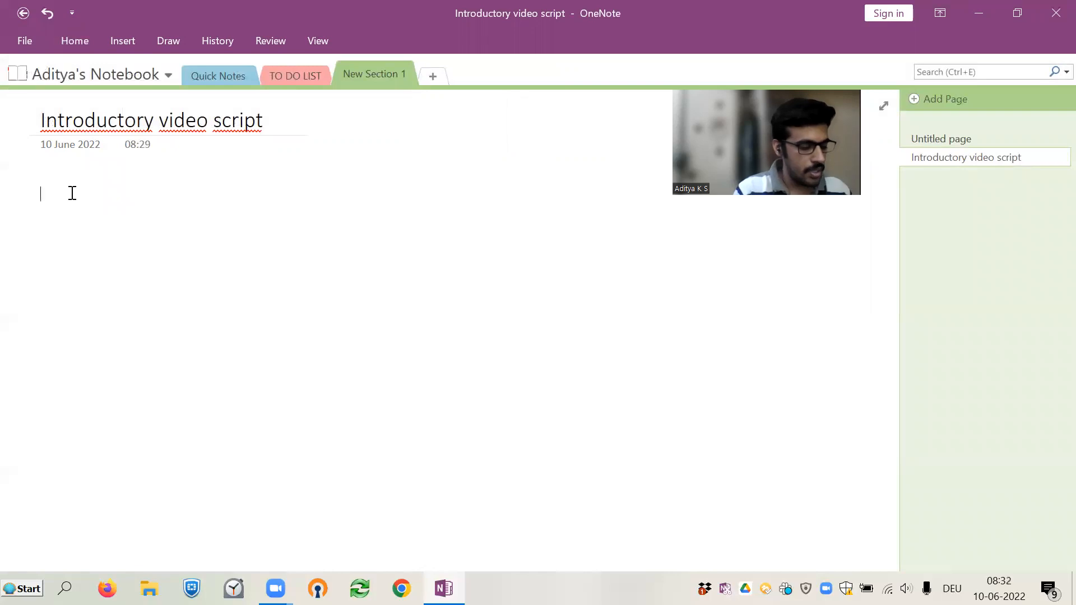
{"action": "key", "text": "ctrl+3"}
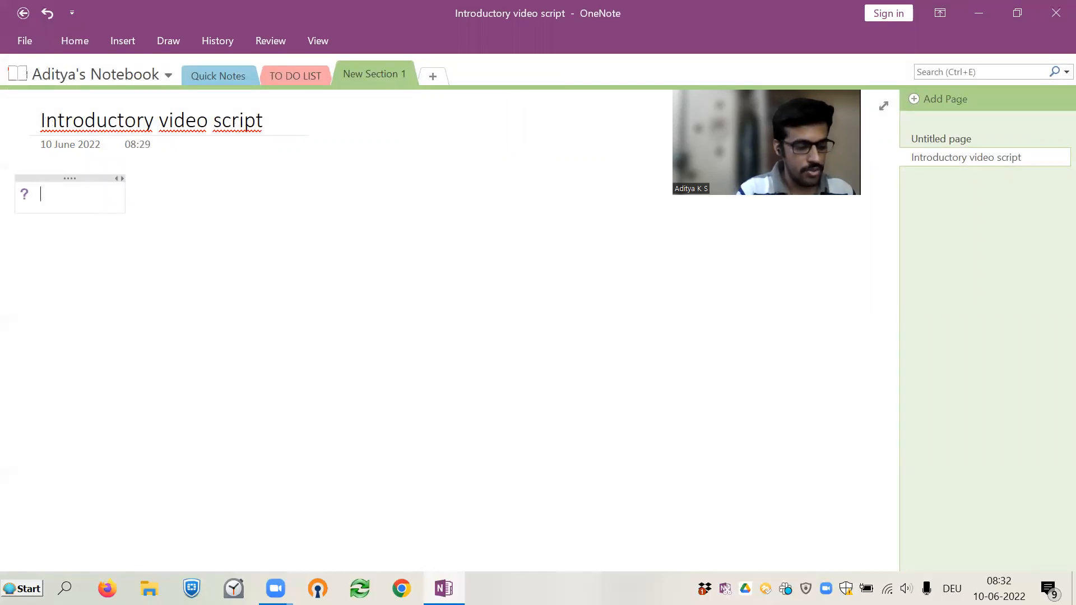
{"action": "type", "text": "What is economics"}
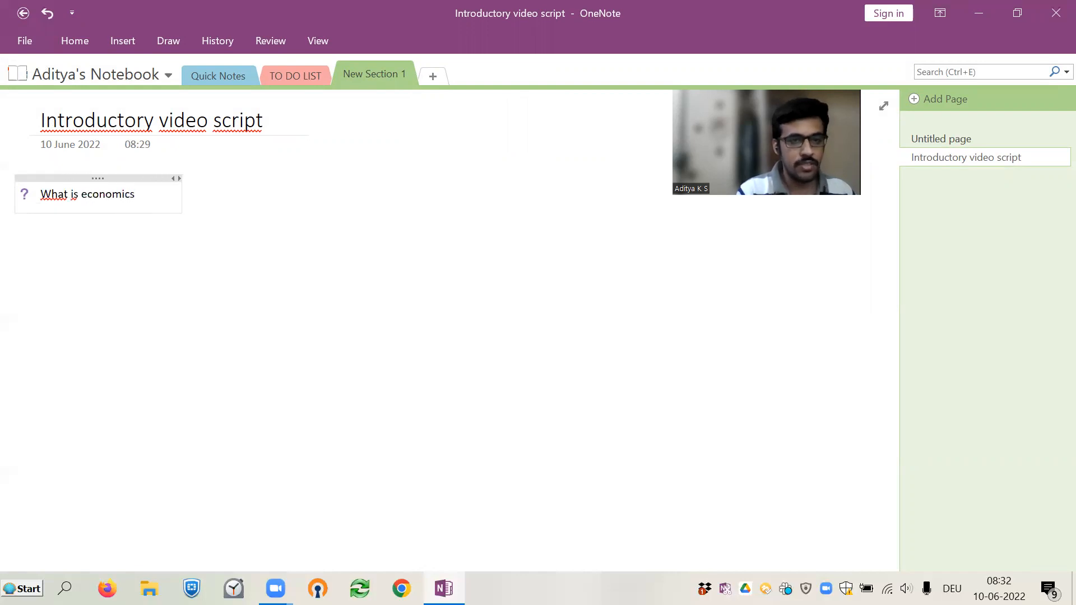
{"action": "key", "text": "Return"}
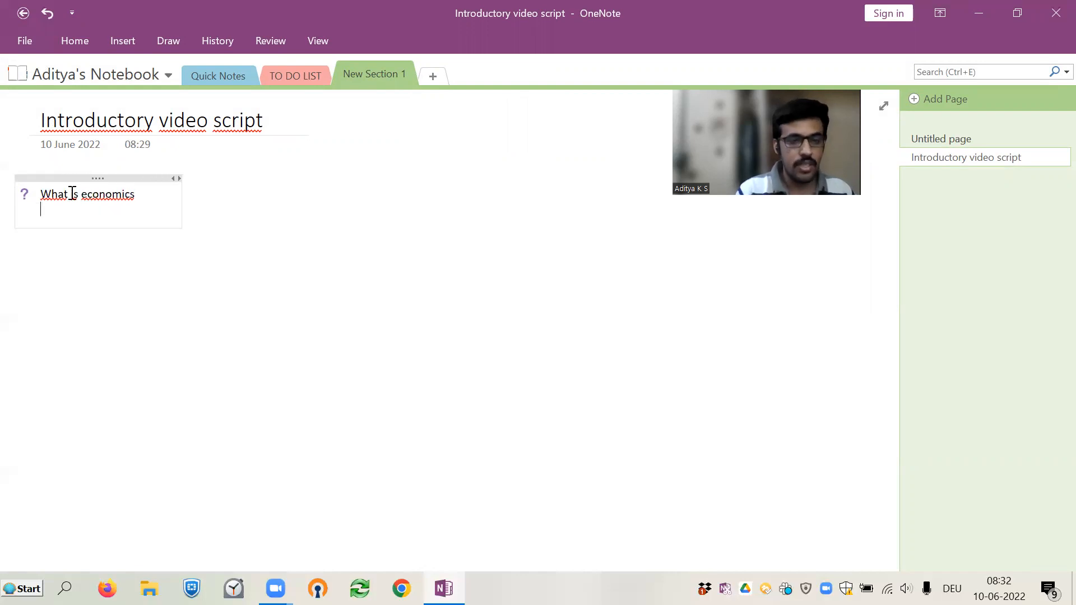
Step: Add the lines "According --- The definition" and "But why is this definition criticized" below the "What is economics" question
{"action": "type", "text": "A"}
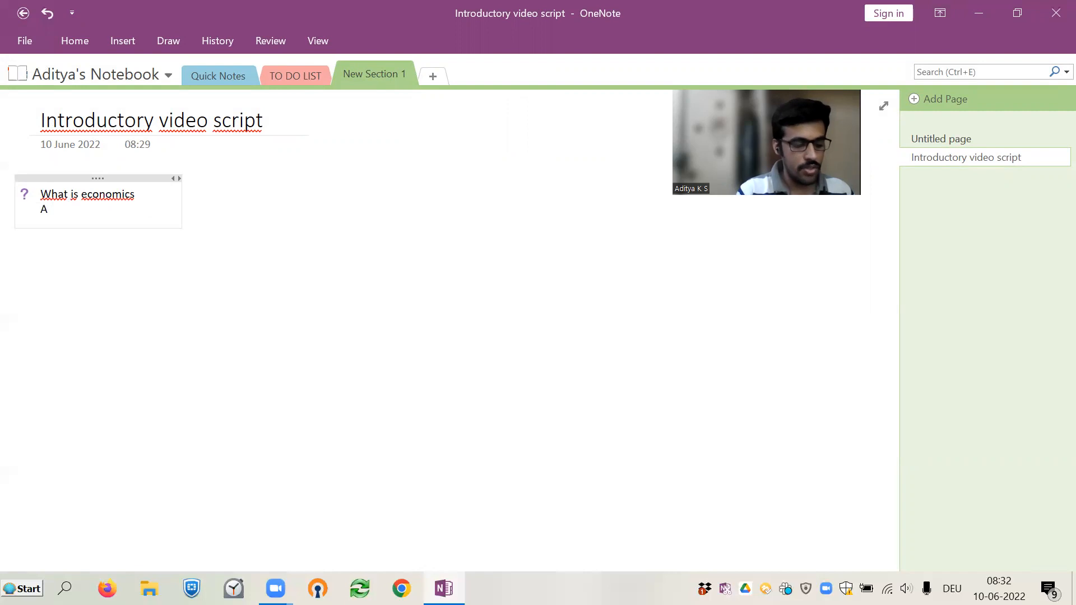
{"action": "type", "text": "ccording --"}
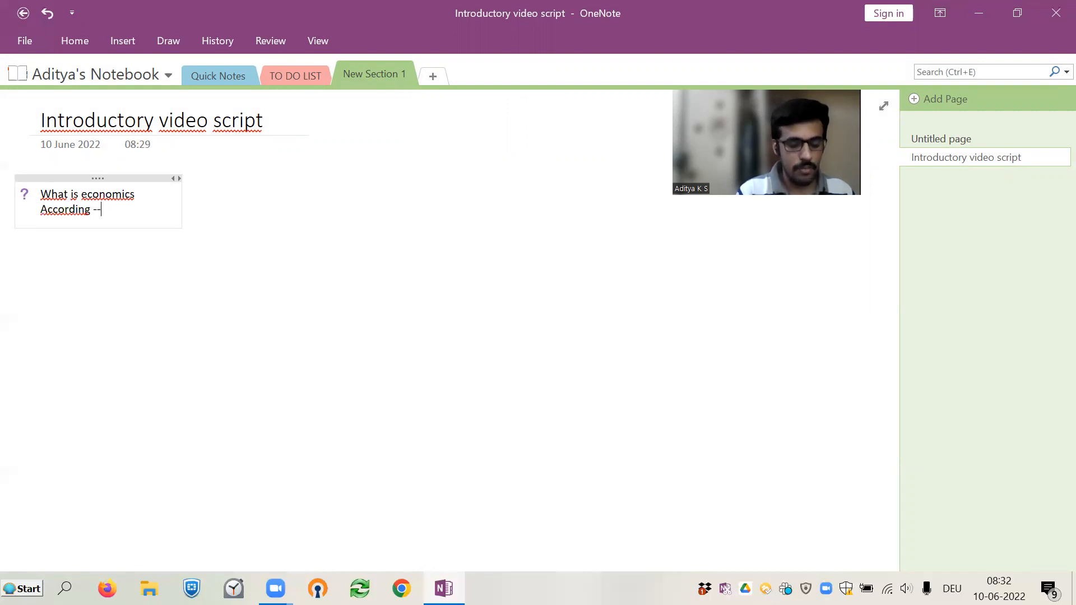
{"action": "type", "text": "- The definition"}
{"action": "key", "text": "Return"}
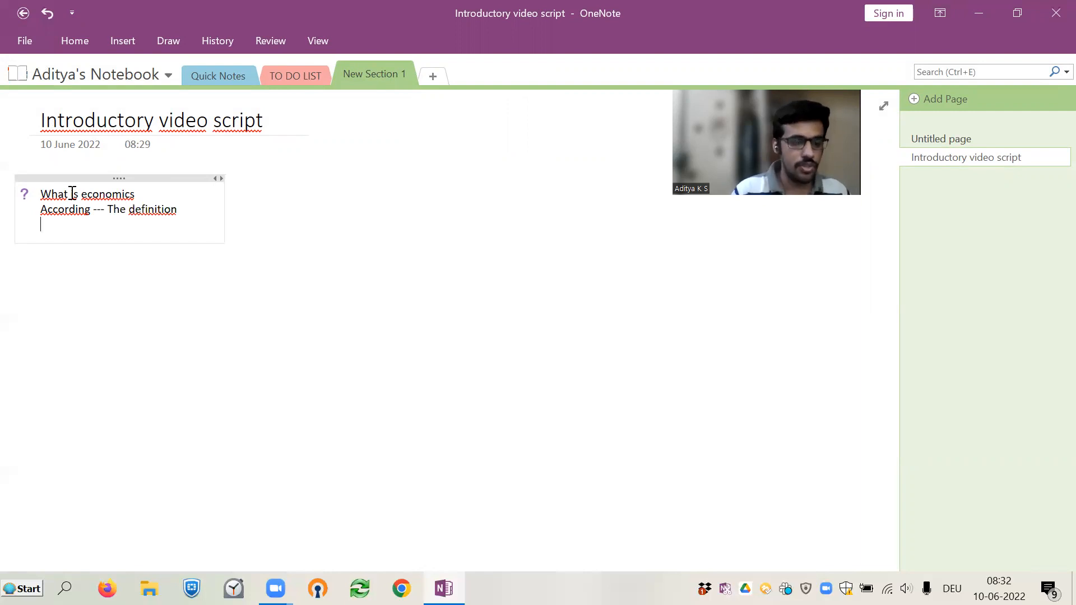
{"action": "type", "text": "But wh"}
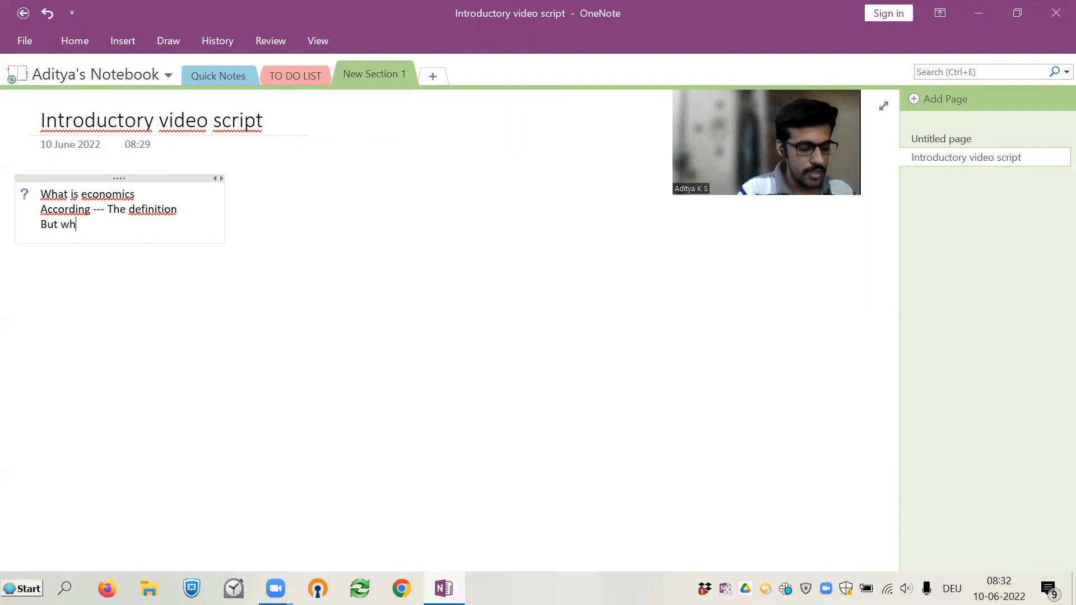
{"action": "type", "text": "y is this d"}
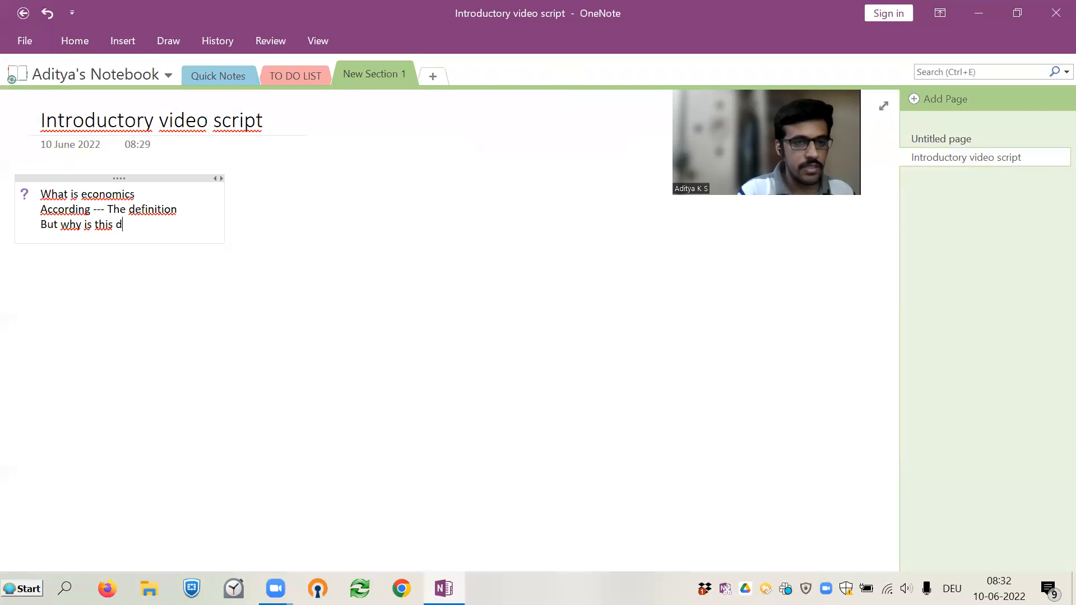
{"action": "type", "text": "efinition"}
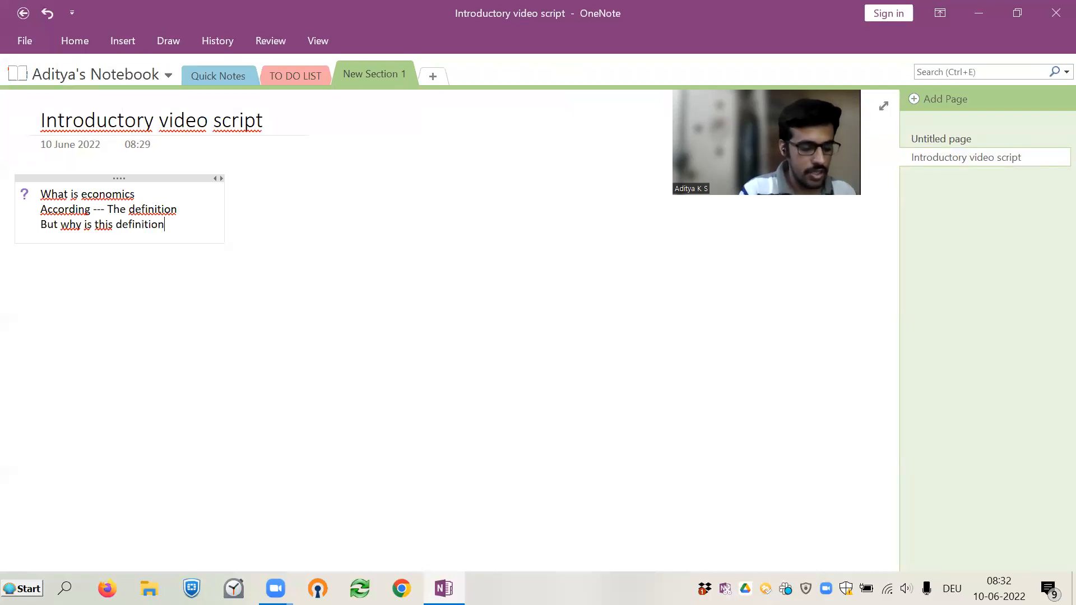
{"action": "type", "text": " criticized"}
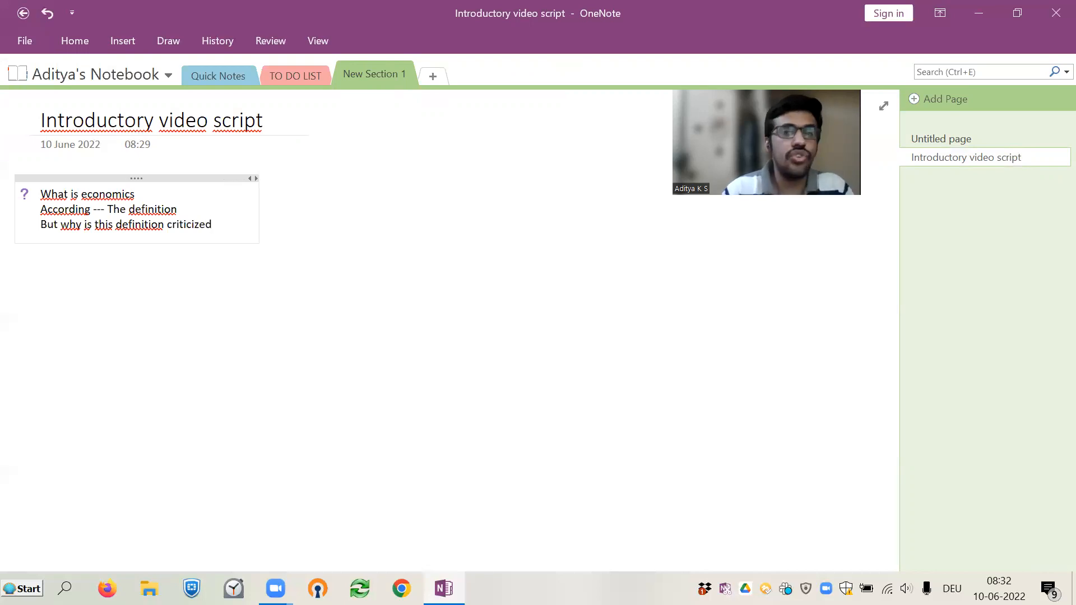
Step: Tag the line "But why is this definition criticized" as Remember for later
{"action": "left_click_drag", "start_coordinate": [224, 224], "coordinate": [26, 226]}
{"action": "left_click", "coordinate": [84, 45]}
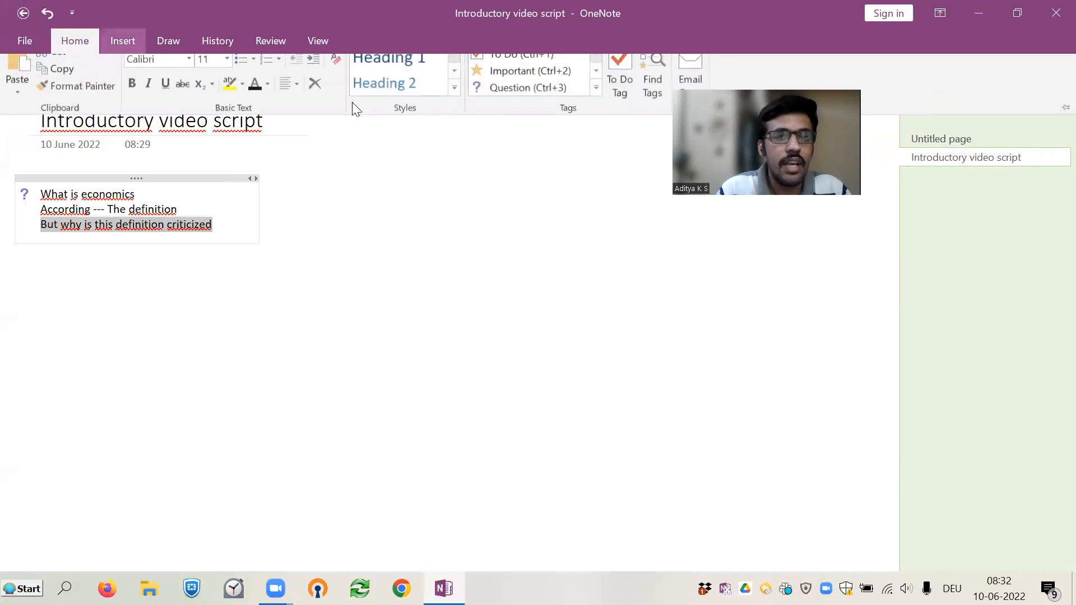
{"action": "left_click", "coordinate": [596, 101]}
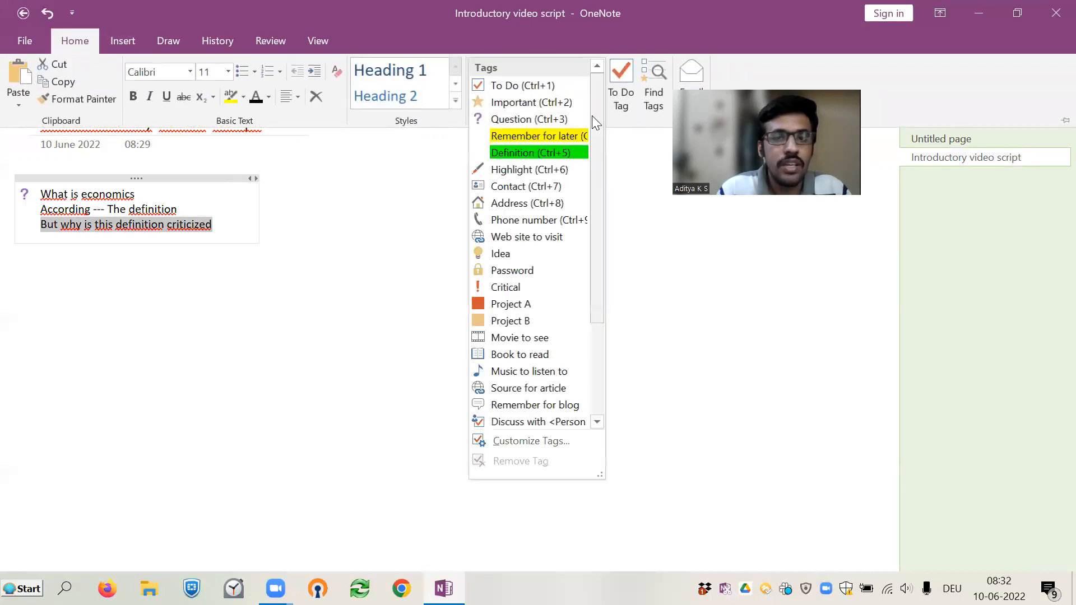
{"action": "left_click", "coordinate": [552, 138]}
{"action": "left_click", "coordinate": [180, 245]}
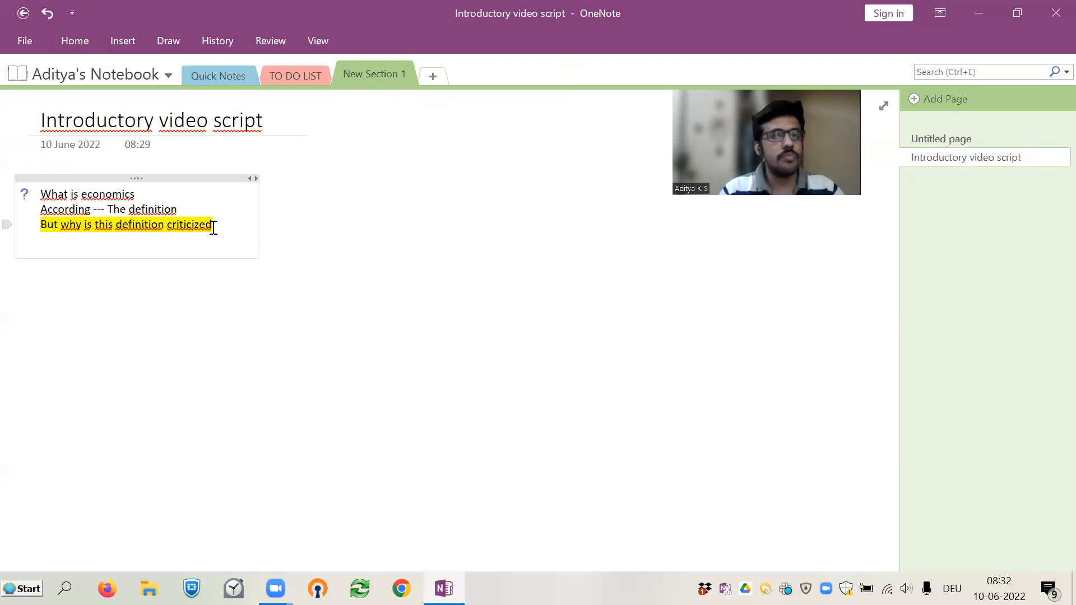
Step: Add the untagged line "This is because the definitions lacks clarity" below the yellow-tagged line
{"action": "key", "text": "BackSpace"}
{"action": "key", "text": "Return"}
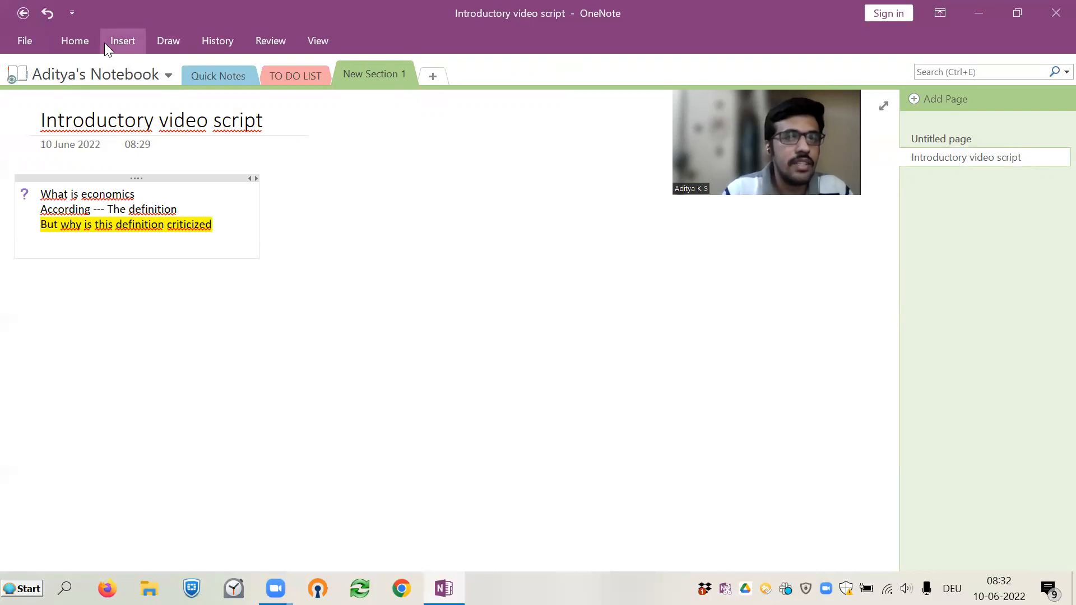
{"action": "left_click", "coordinate": [75, 40]}
{"action": "left_click", "coordinate": [596, 102]}
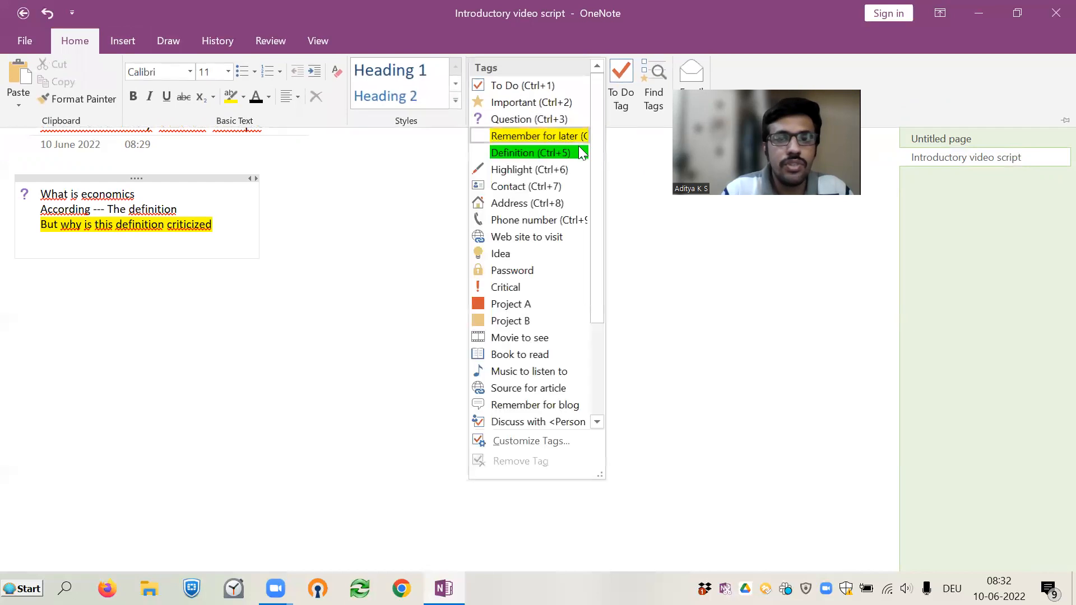
{"action": "left_click", "coordinate": [45, 241]}
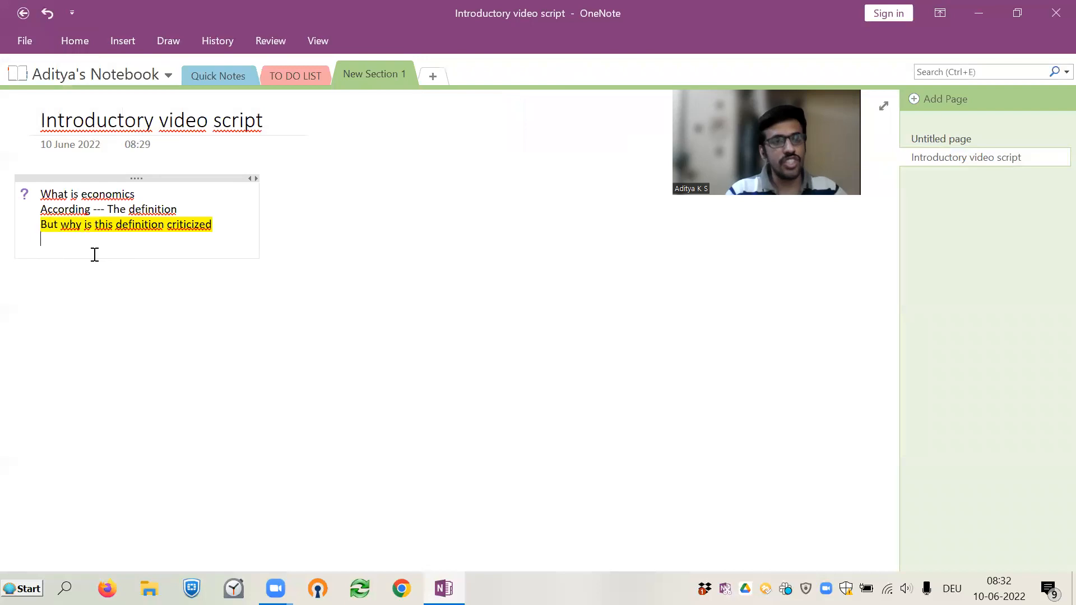
{"action": "type", "text": "This "}
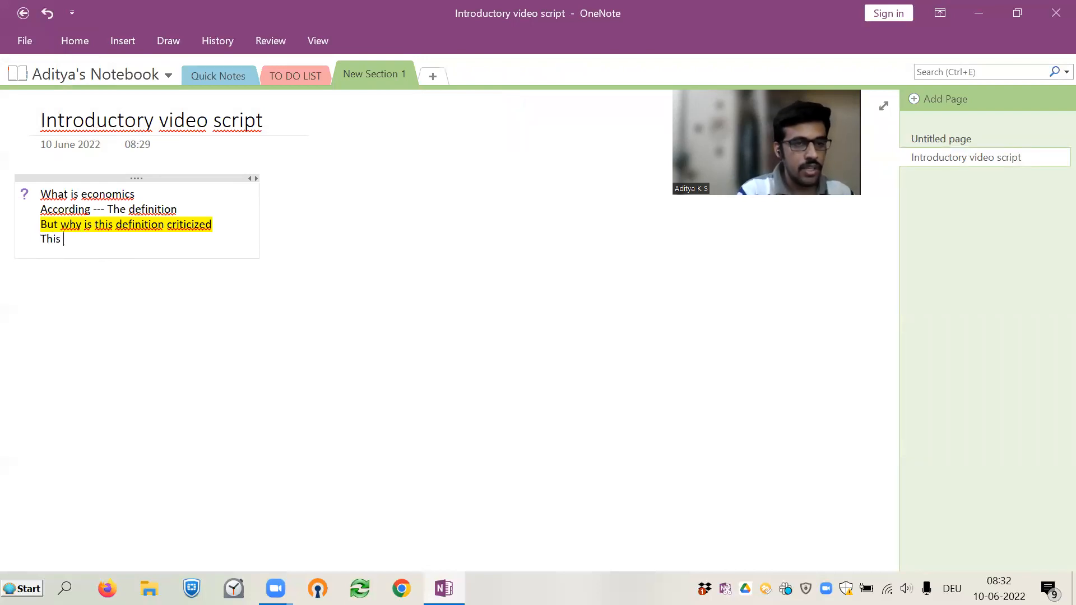
{"action": "type", "text": "is because "}
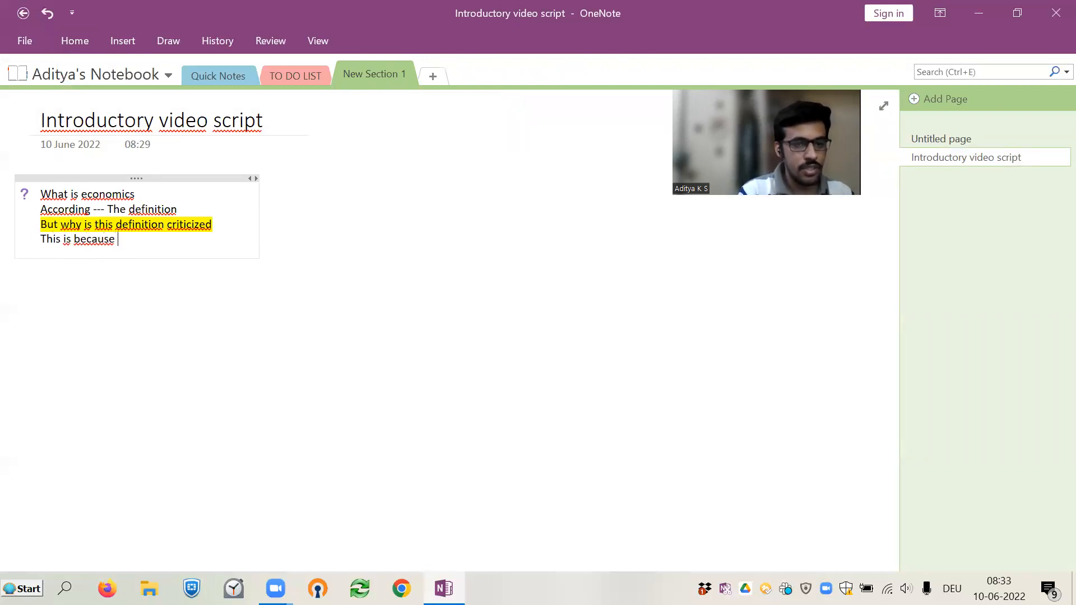
{"action": "type", "text": "the defi"}
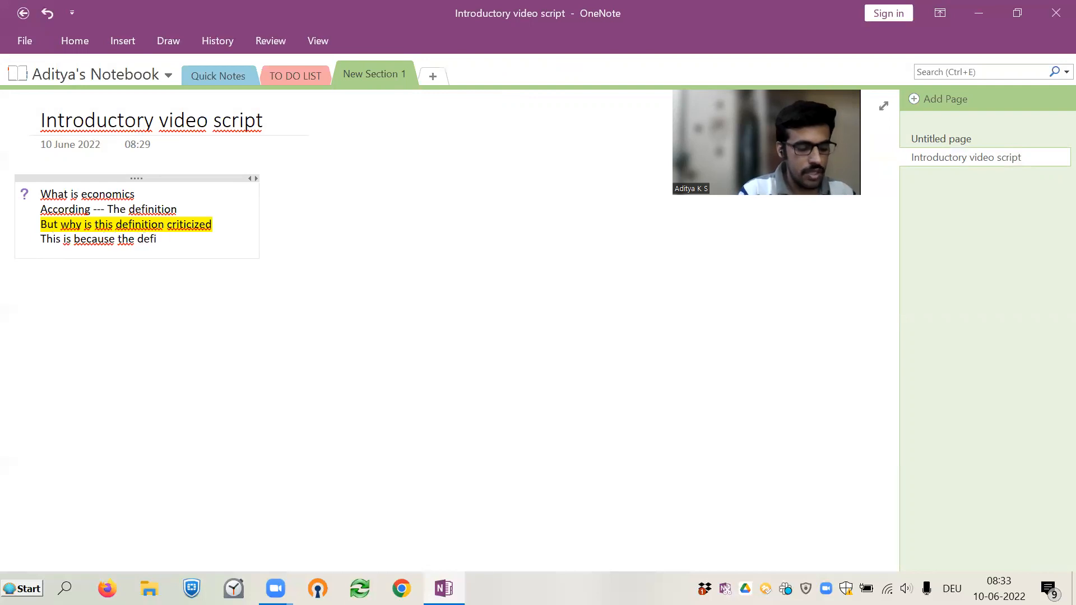
{"action": "type", "text": "nitions lac"}
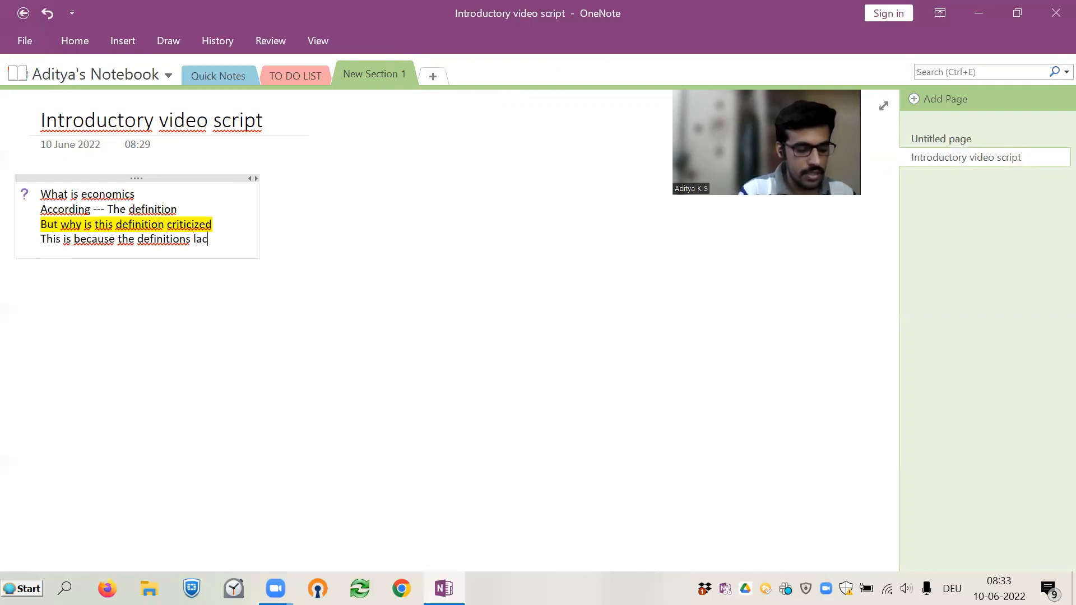
{"action": "type", "text": "ks claritxy"}
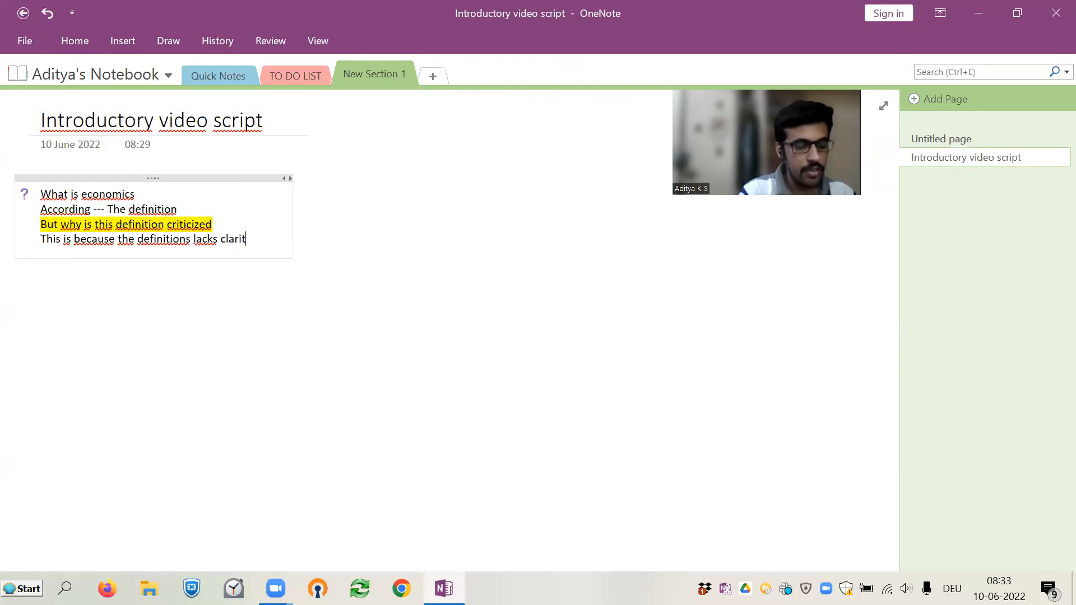
{"action": "key", "text": "BackSpace"}
{"action": "key", "text": "BackSpace"}
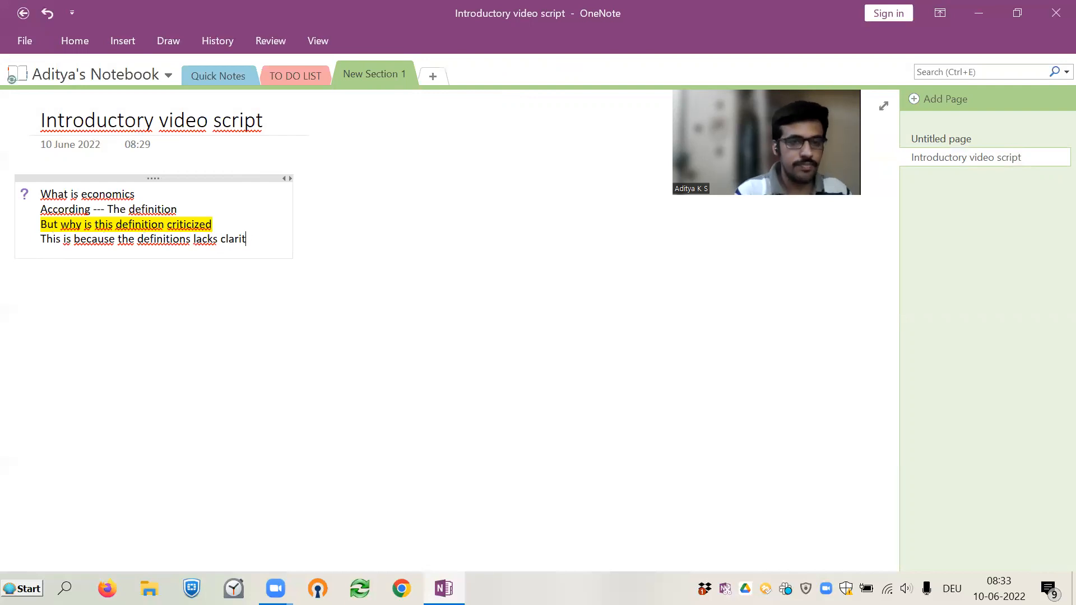
{"action": "type", "text": "y"}
Step: Apply the Highlight tag to the line "This is because the definitions lacks clarity"
{"action": "left_click_drag", "start_coordinate": [258, 234], "coordinate": [39, 239]}
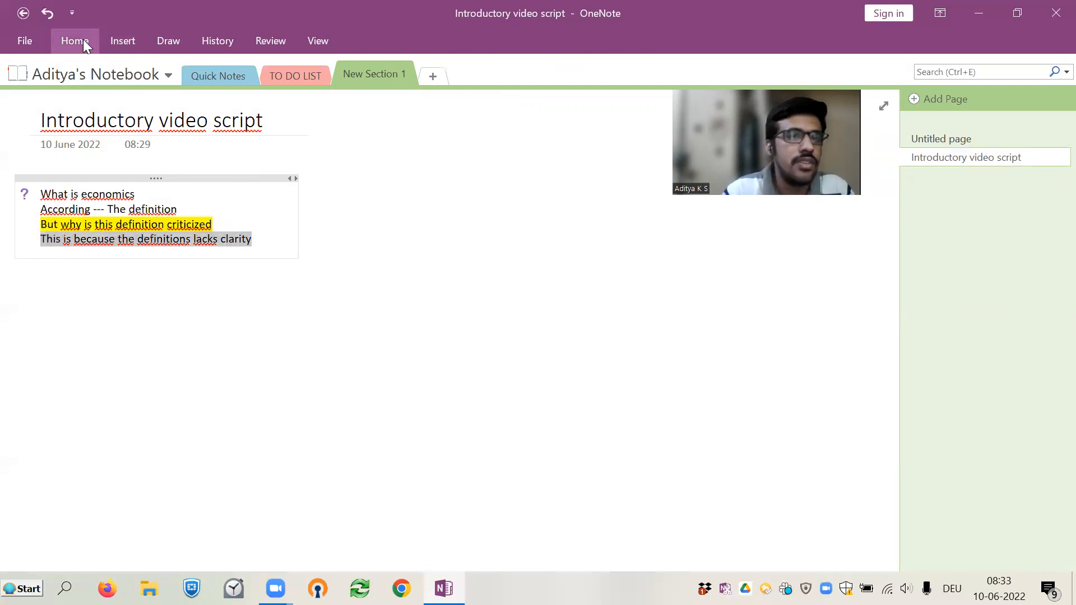
{"action": "left_click", "coordinate": [83, 39]}
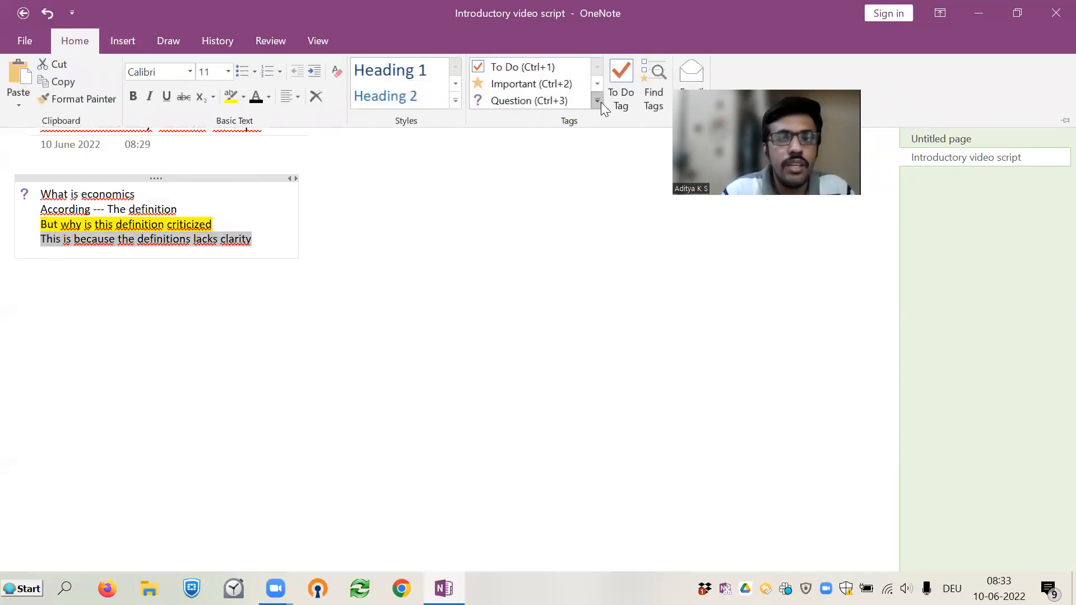
{"action": "left_click", "coordinate": [598, 101]}
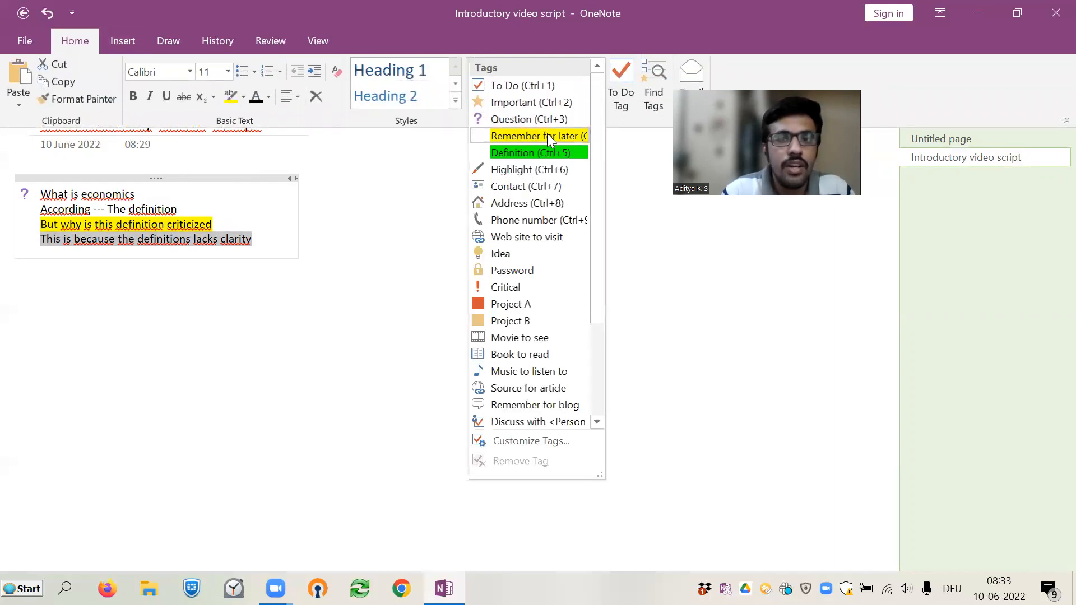
{"action": "left_click", "coordinate": [533, 170]}
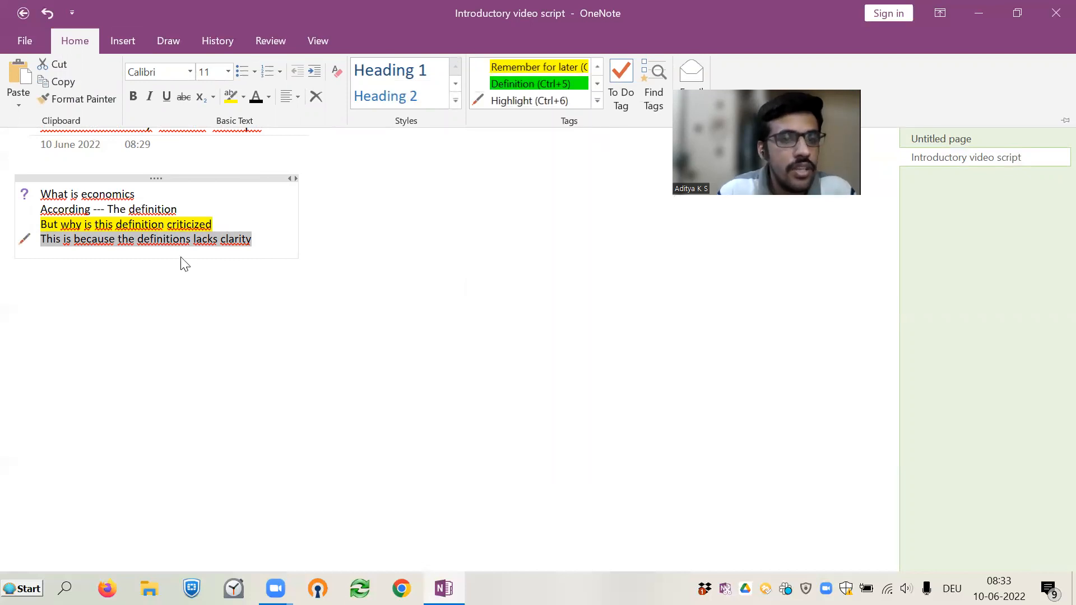
{"action": "left_click", "coordinate": [141, 264]}
{"action": "left_click_drag", "start_coordinate": [253, 239], "coordinate": [41, 240]}
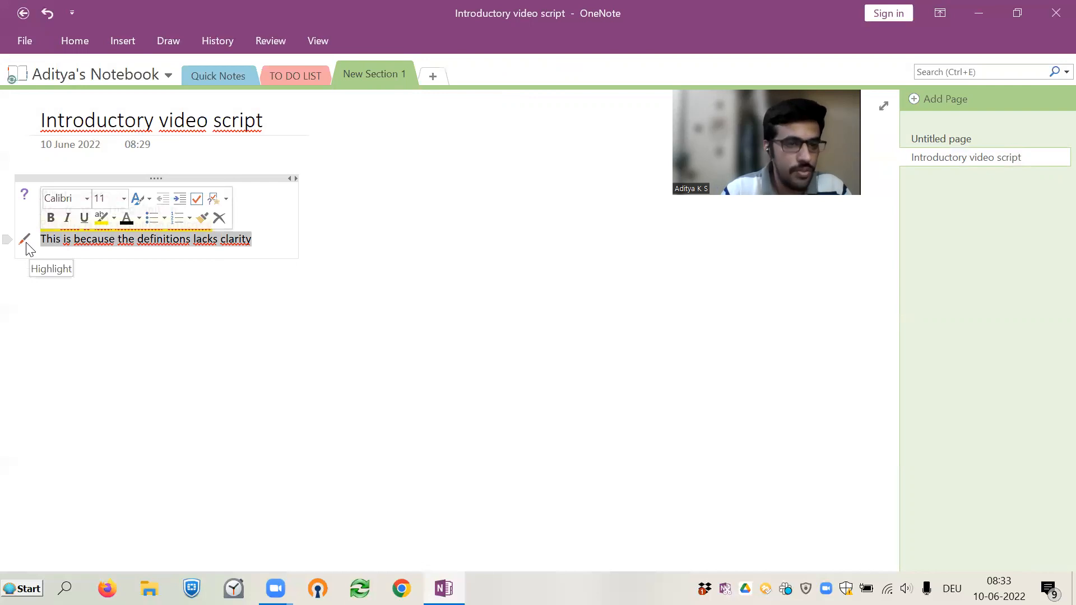
{"action": "left_click", "coordinate": [72, 274]}
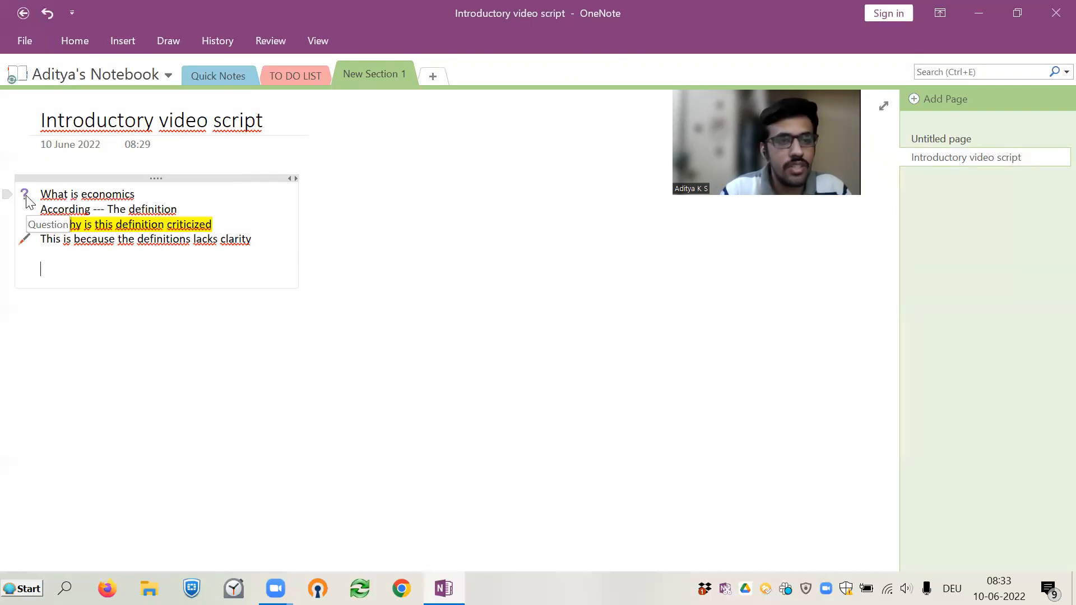
Step: Examine the full list of available note tags and the commands offered for inserting content and drawing
{"action": "left_click", "coordinate": [266, 241]}
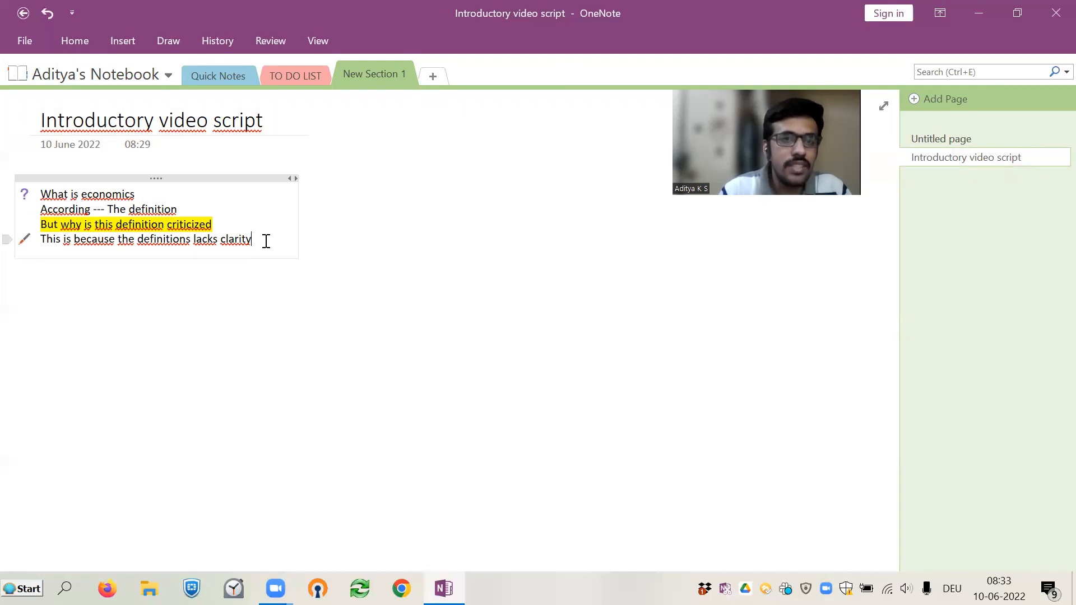
{"action": "left_click", "coordinate": [74, 40]}
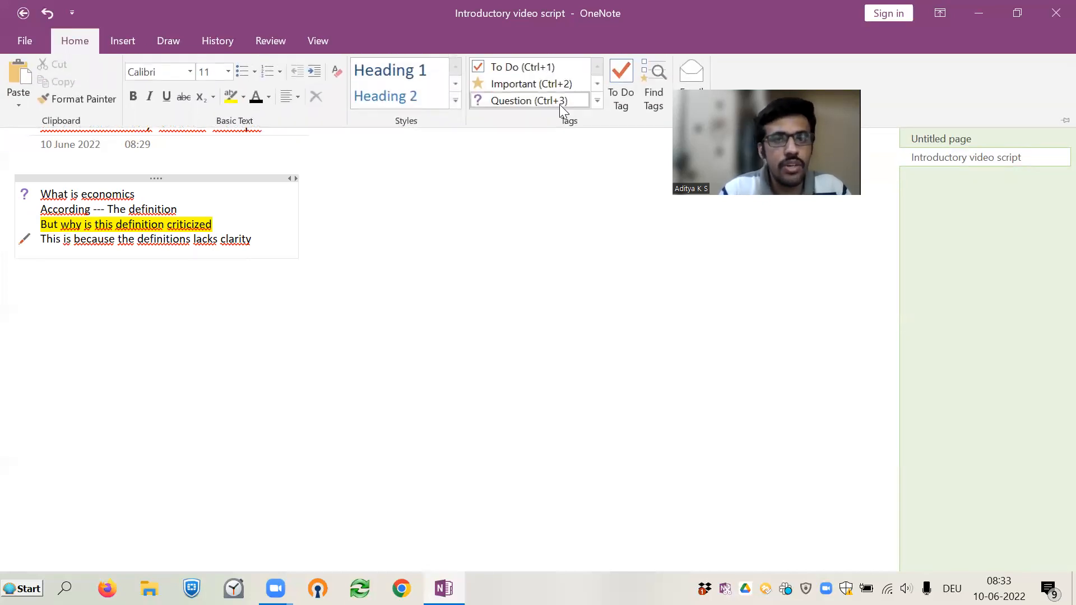
{"action": "left_click", "coordinate": [597, 102]}
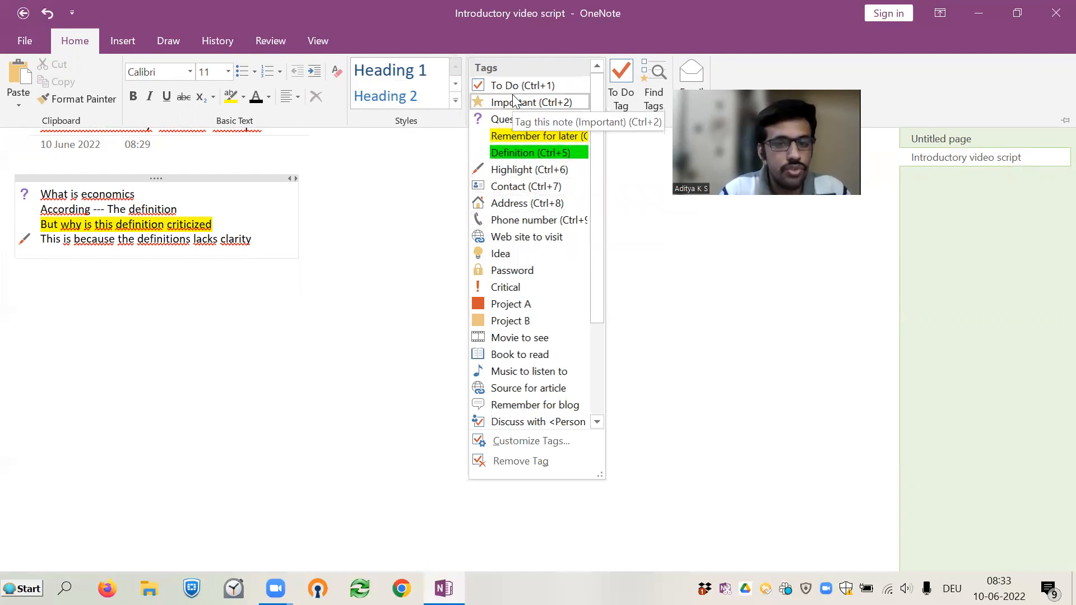
{"action": "left_click_drag", "start_coordinate": [601, 288], "coordinate": [592, 352]}
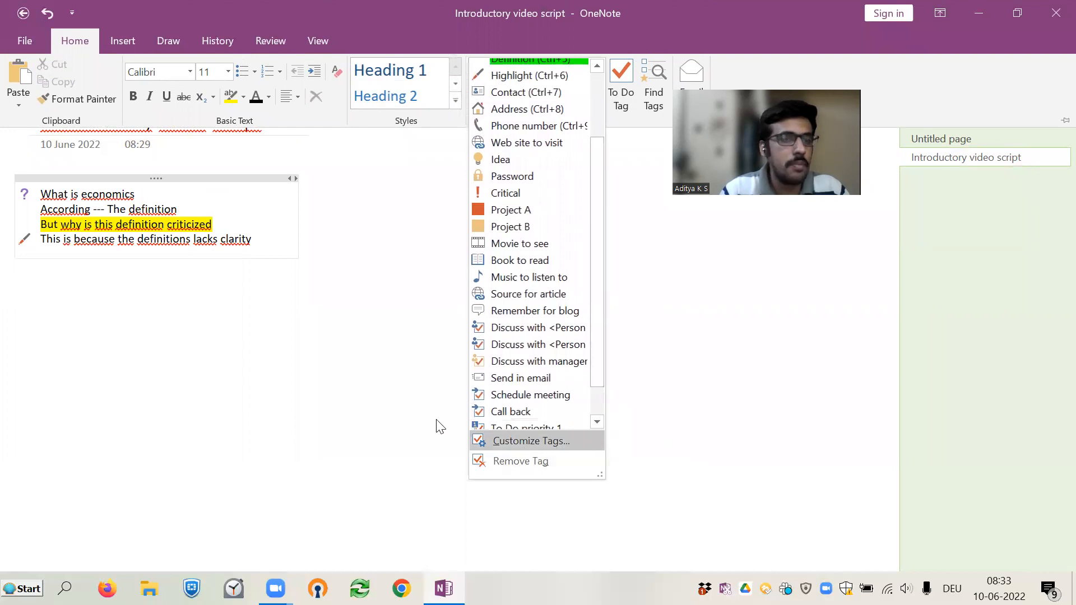
{"action": "left_click", "coordinate": [93, 317]}
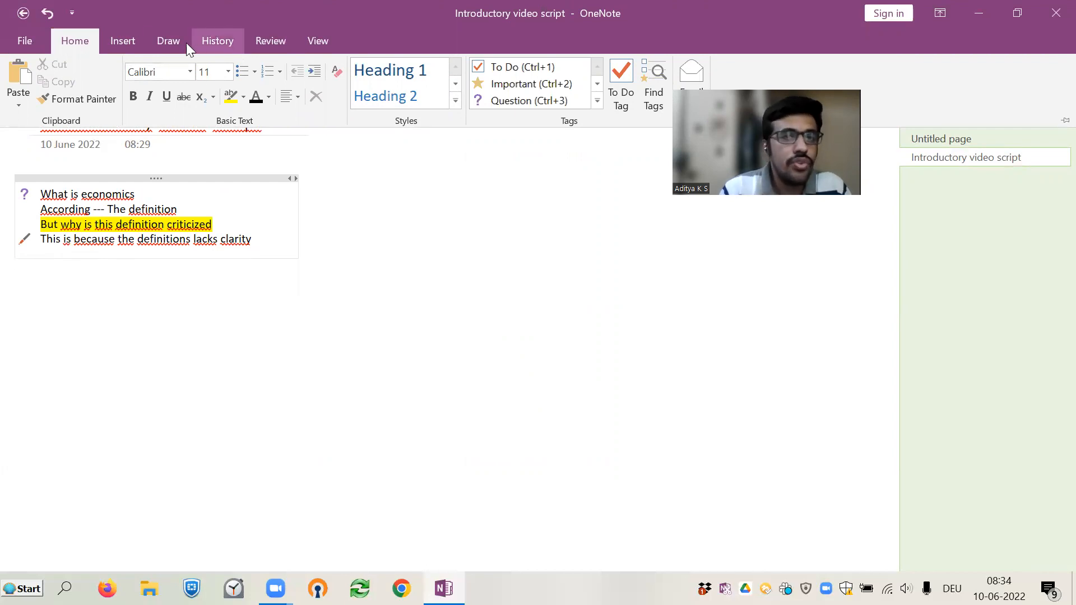
{"action": "left_click", "coordinate": [125, 42]}
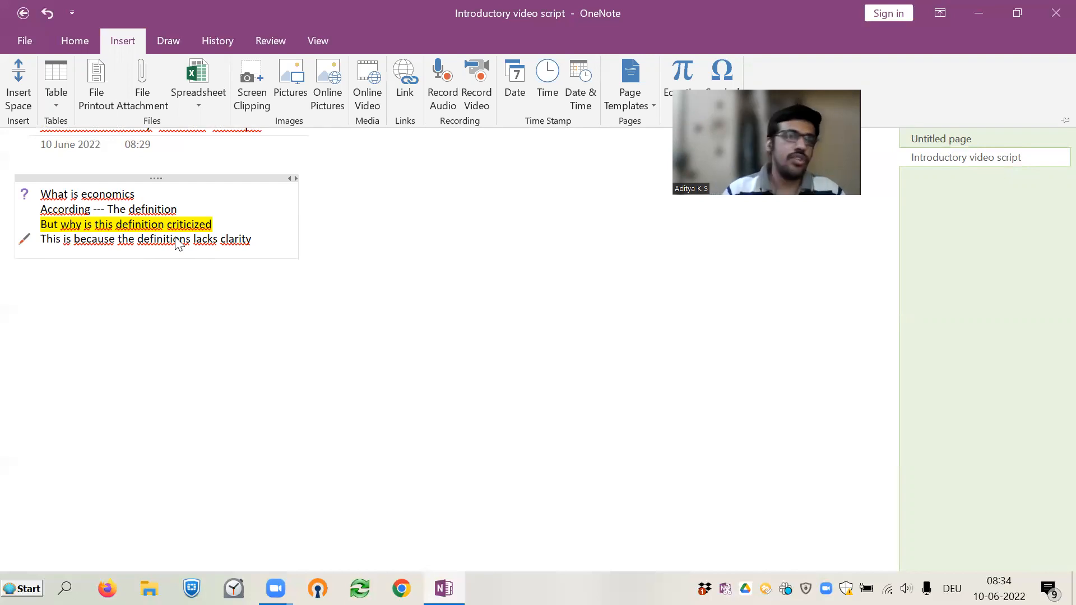
{"action": "left_click", "coordinate": [169, 42]}
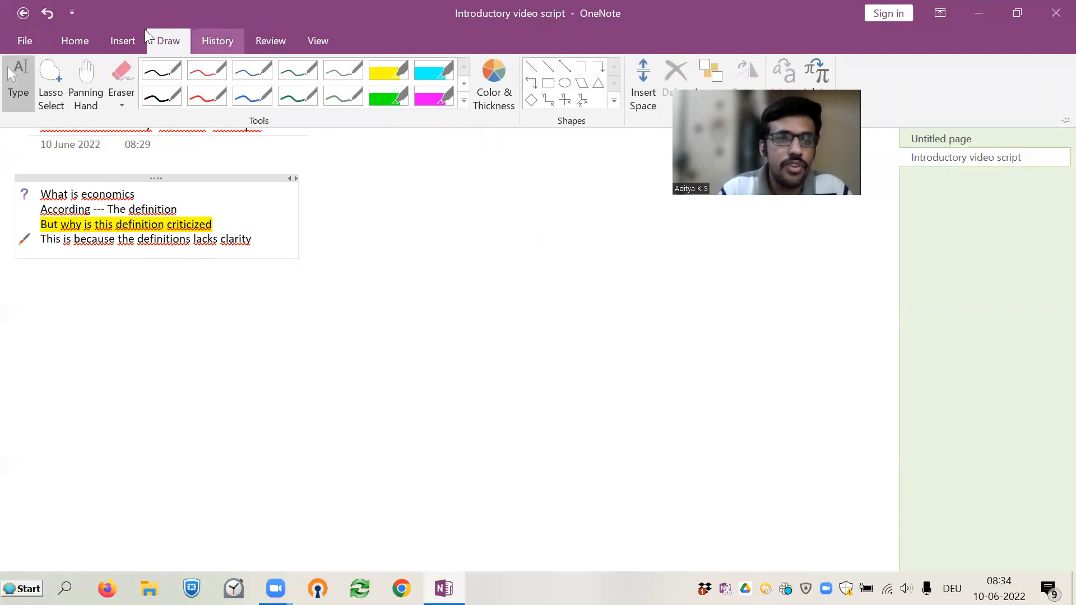
{"action": "left_click", "coordinate": [120, 41]}
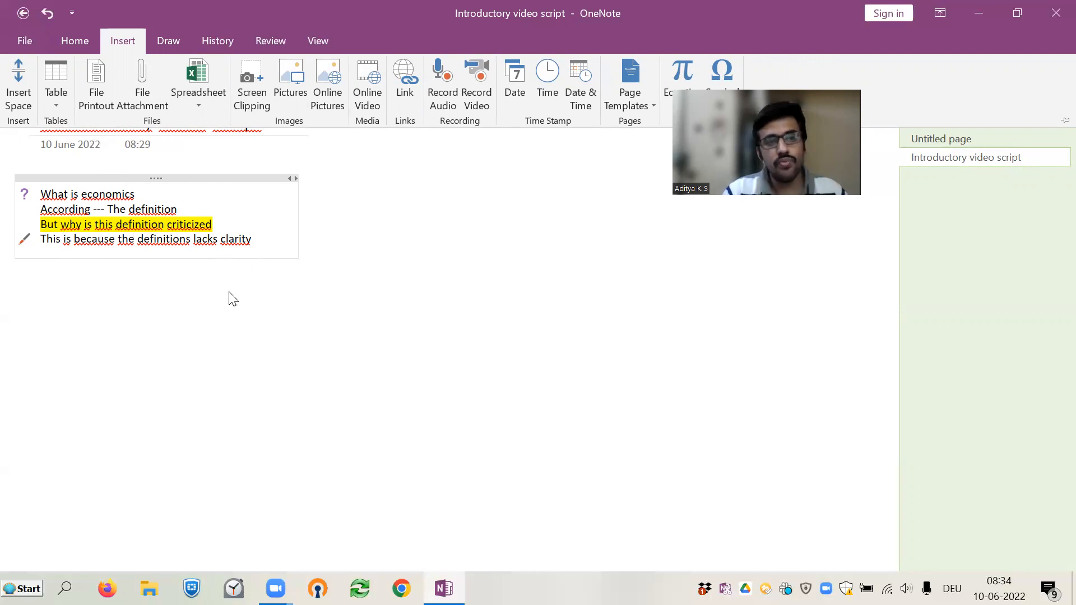
{"action": "left_click", "coordinate": [213, 248]}
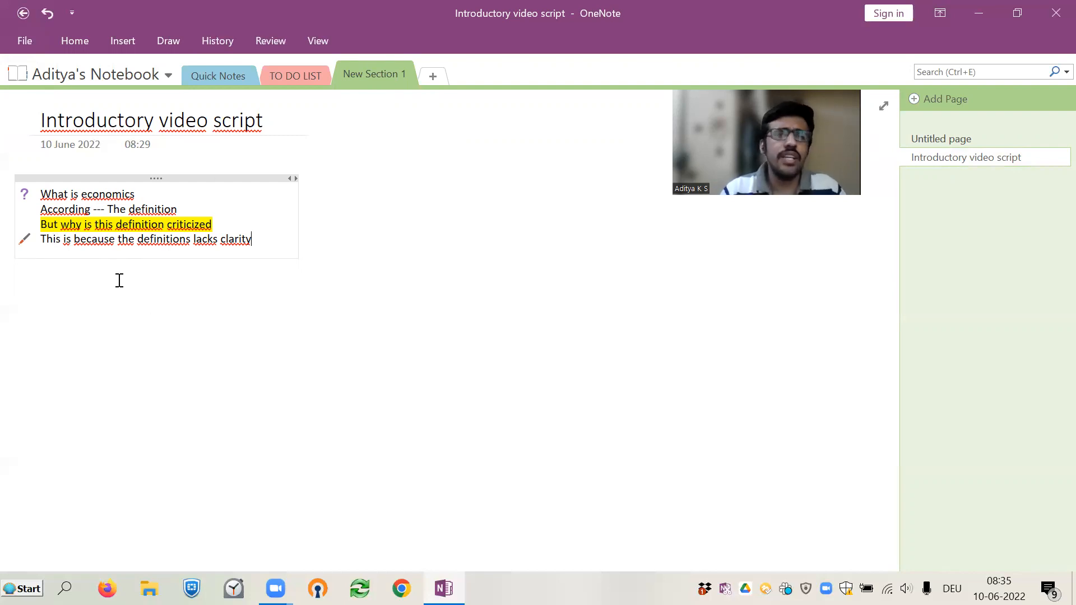
Step: Mark "Work on article 2", "Review 3 papers" and "Make a video" as completed in the TO DO LIST section
{"action": "left_click", "coordinate": [289, 79]}
{"action": "left_click", "coordinate": [24, 204]}
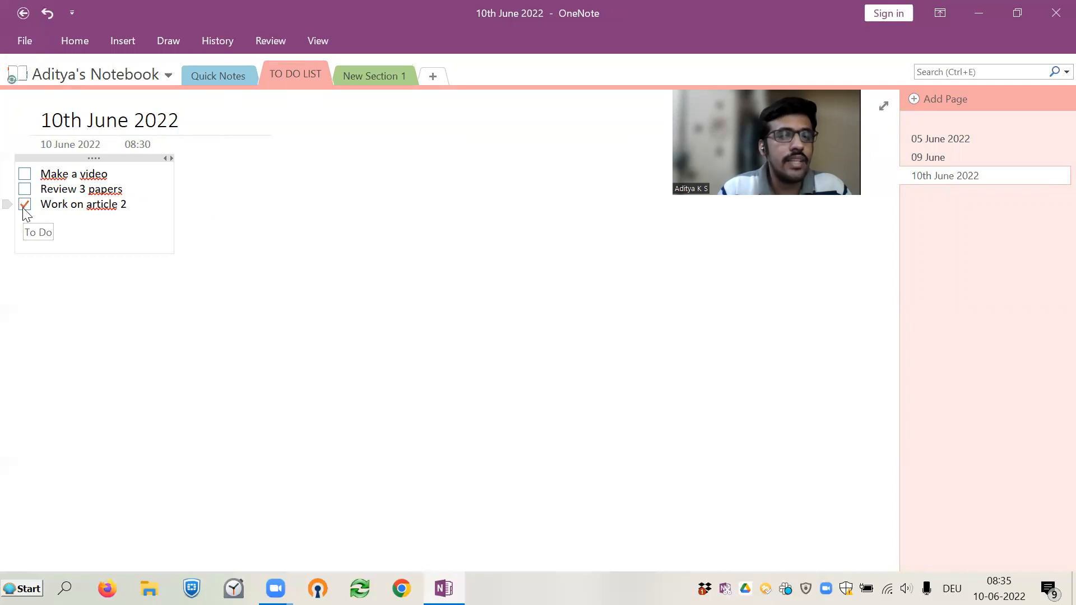
{"action": "left_click", "coordinate": [25, 189]}
{"action": "left_click", "coordinate": [24, 174]}
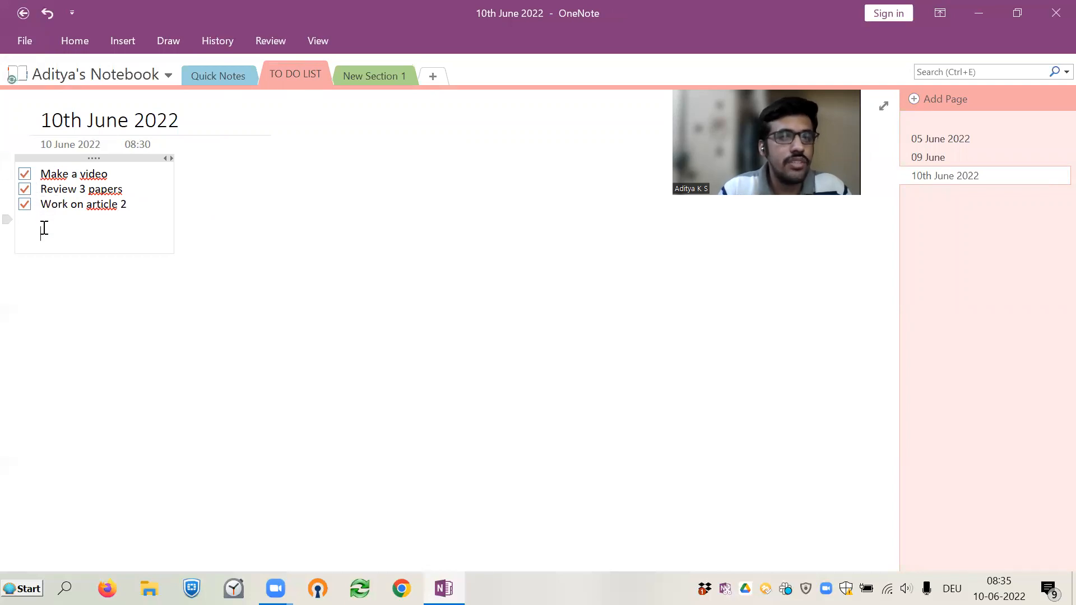